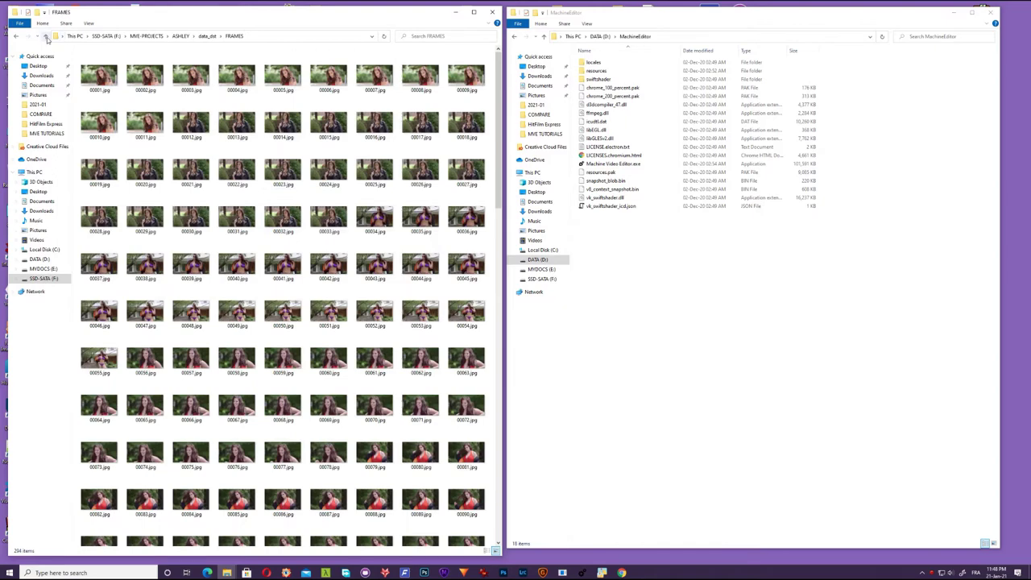
Look through the face images in the aligned folder and return to the data_dst folder.
left_click(45, 36)
left_click(105, 80)
double_click(106, 81)
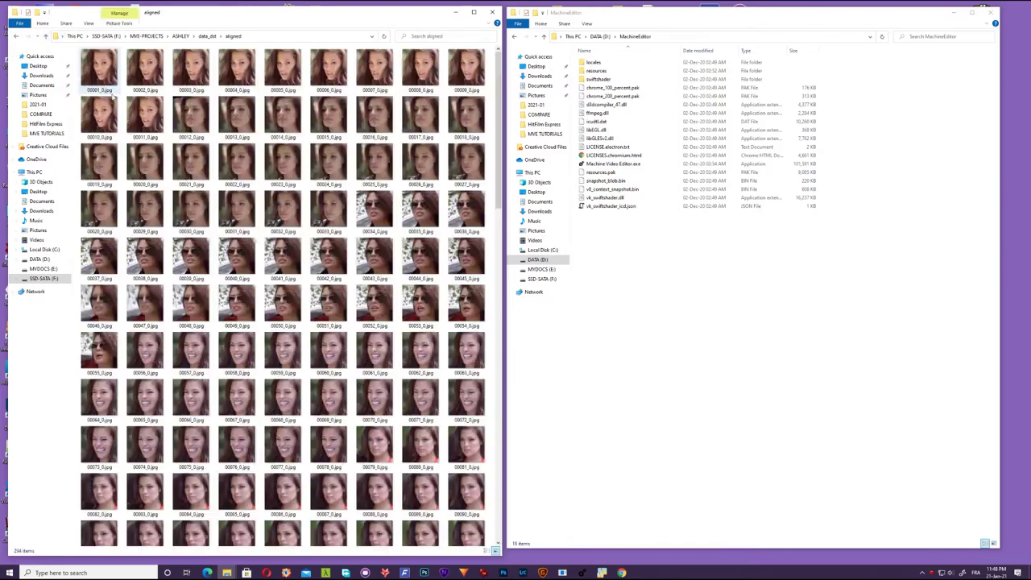
left_click(46, 37)
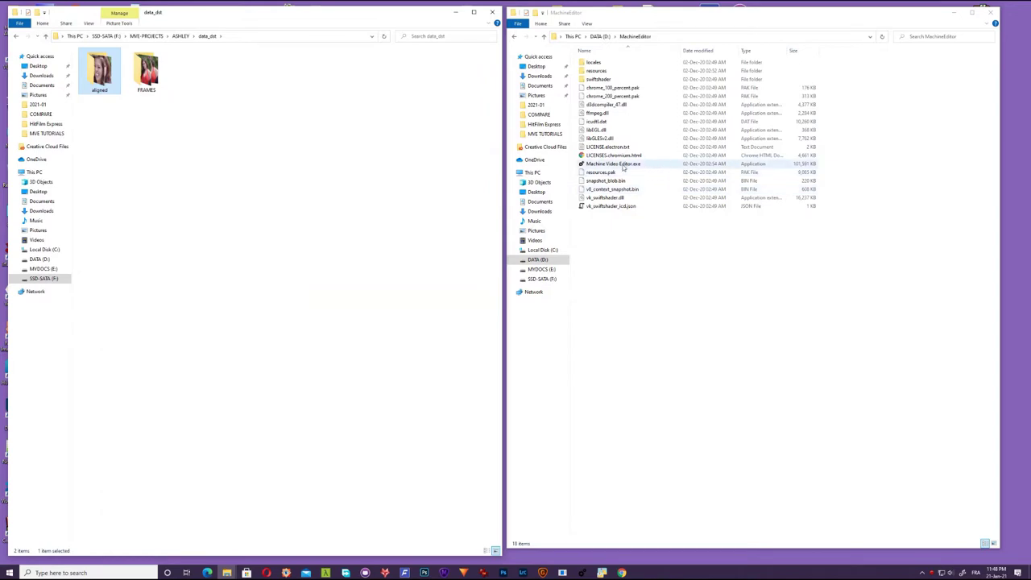
Launch Machine Video Editor and open the data_dst folder under MVE-PROJECTS on drive F: as the project.
double_click(623, 165)
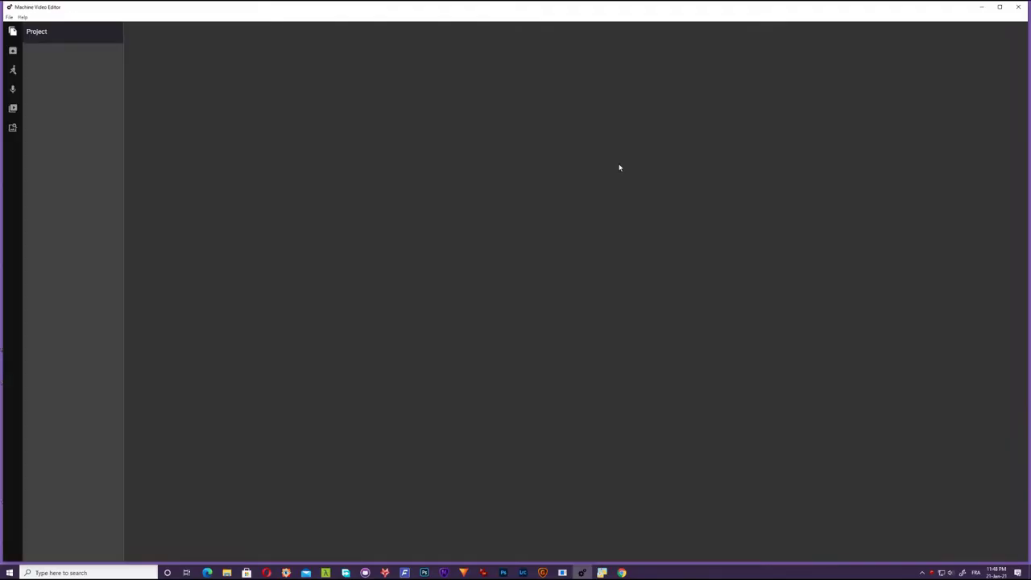
left_click(9, 17)
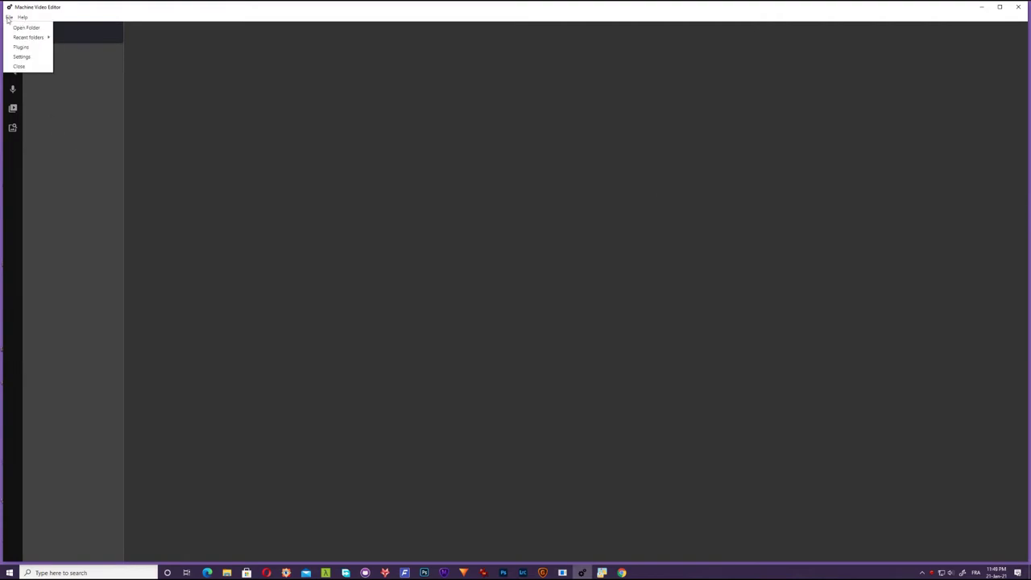
left_click(12, 28)
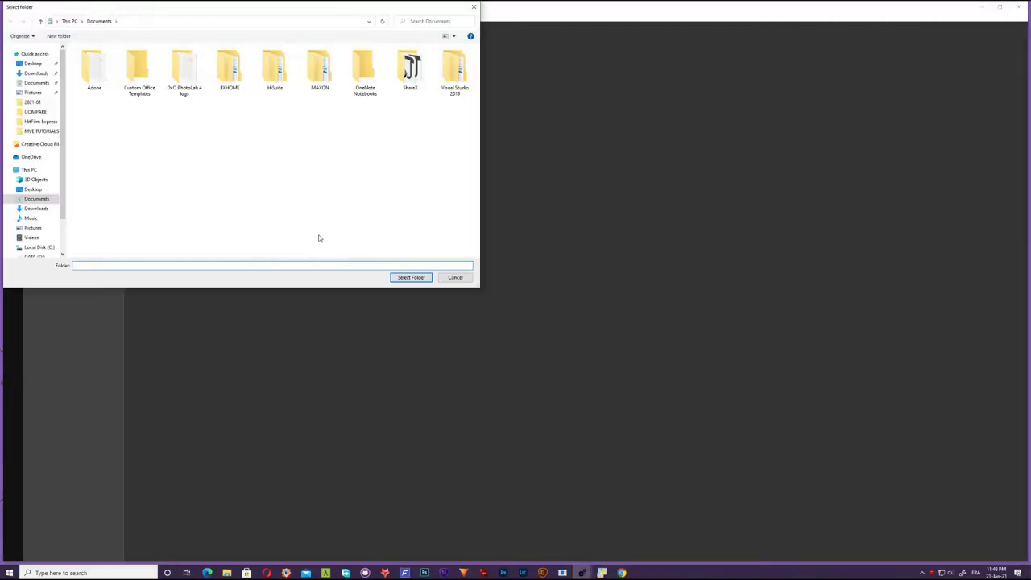
scroll(64, 234, "down", 2)
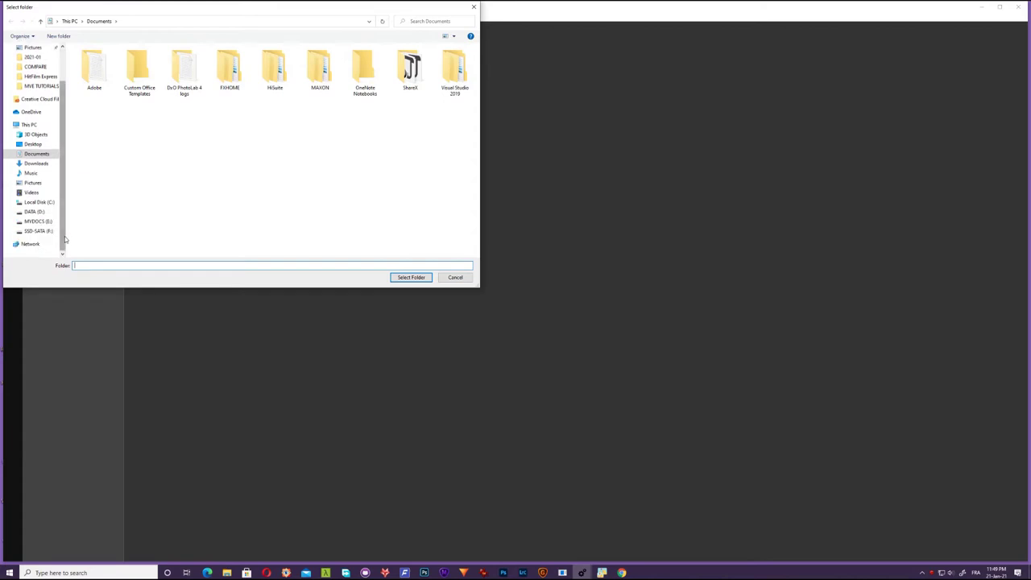
left_click(38, 231)
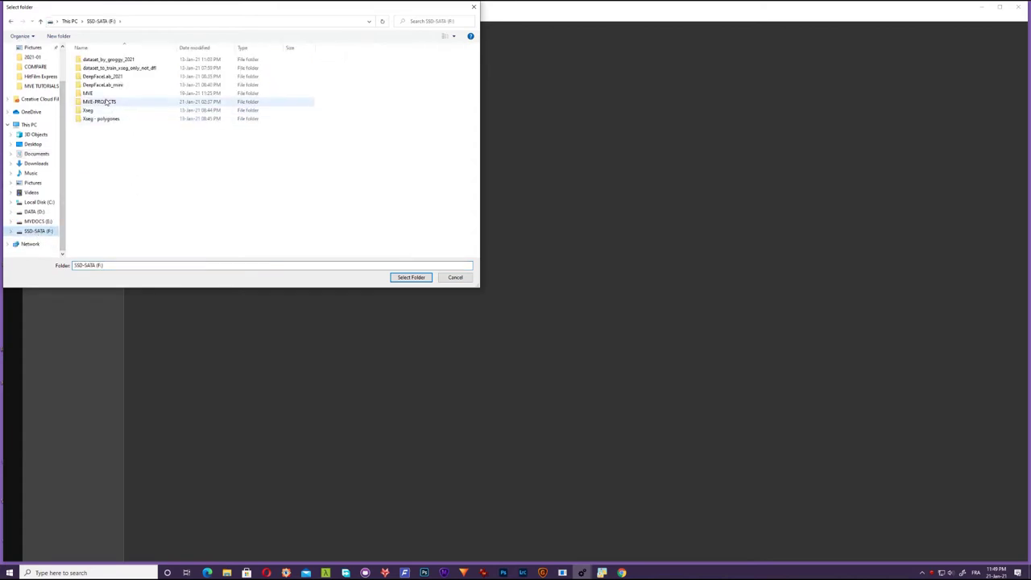
double_click(103, 101)
double_click(92, 60)
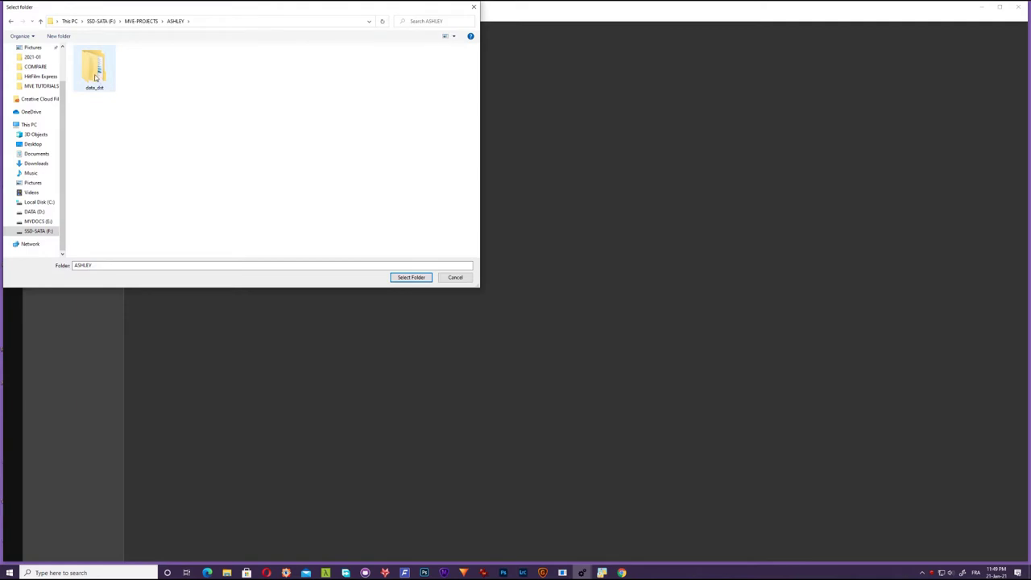
double_click(95, 76)
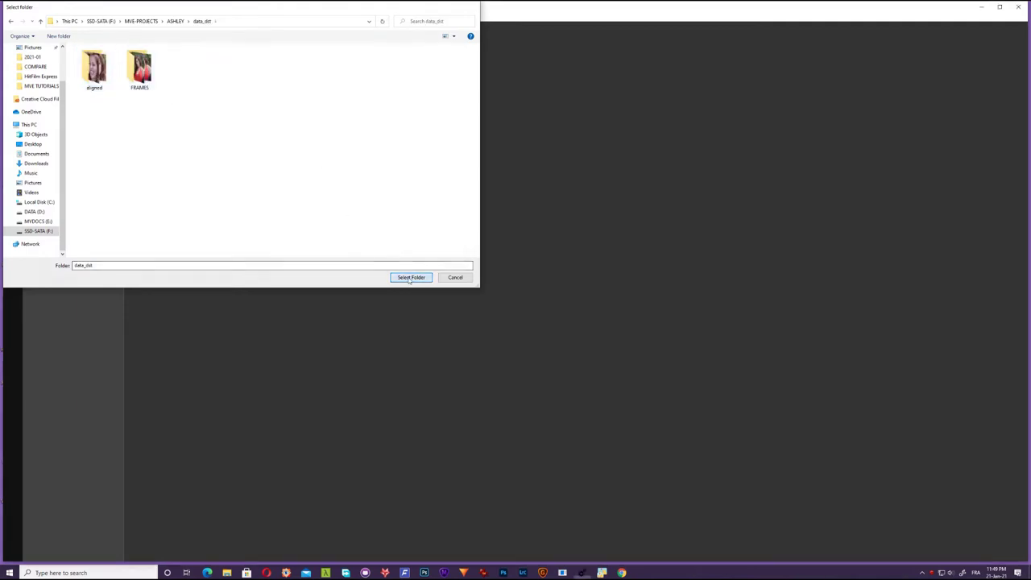
left_click(410, 277)
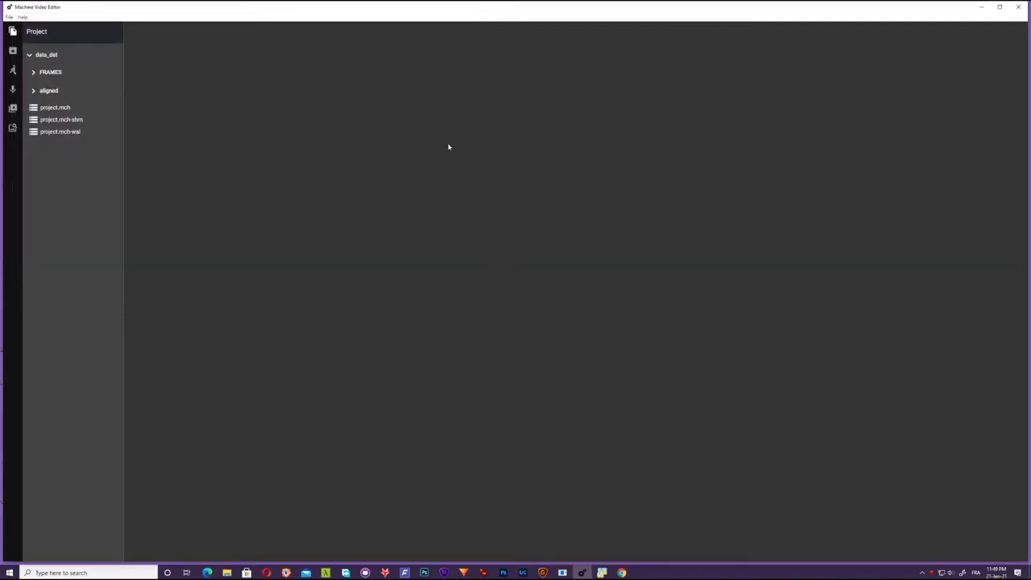
Expand the FRAMES and aligned folders of data_dst and open the images of both.
right_click(47, 55)
left_click(104, 92)
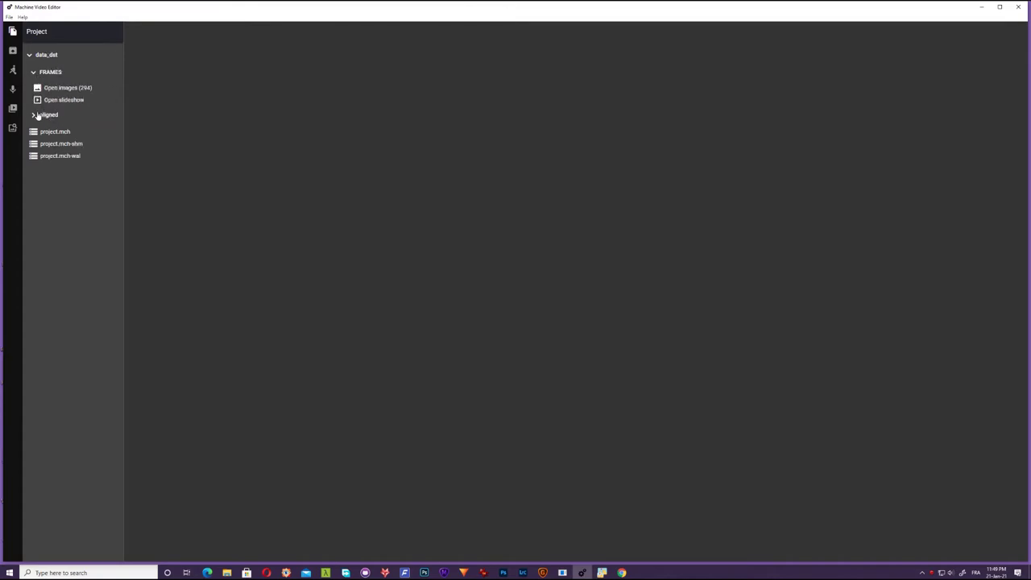
left_click(35, 116)
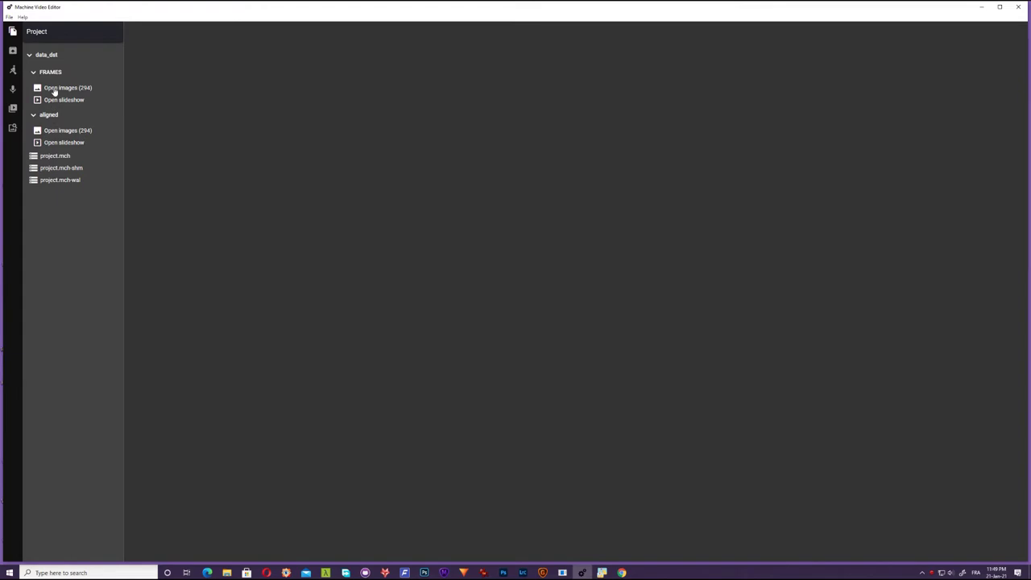
left_click(54, 88)
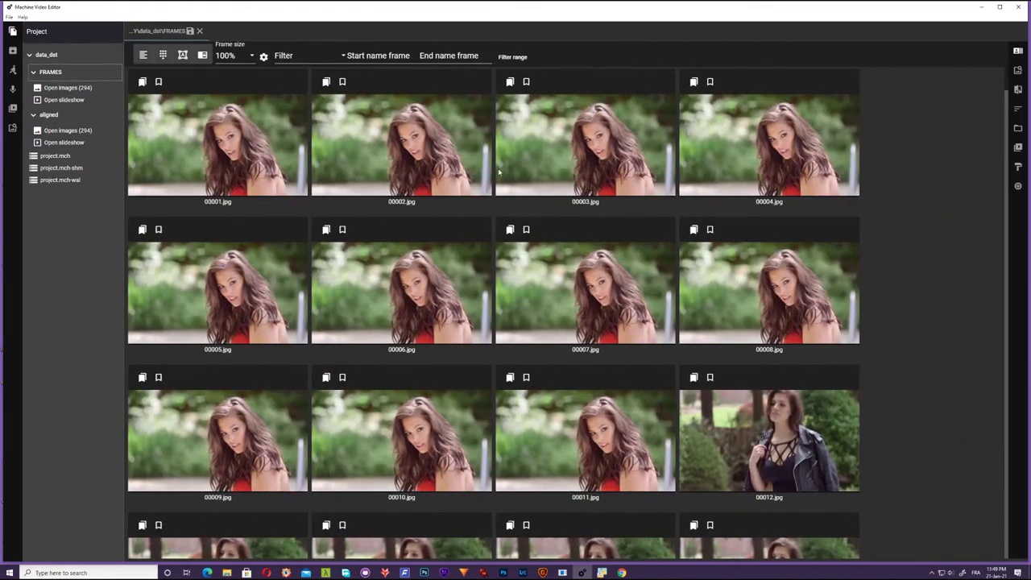
left_click(60, 132)
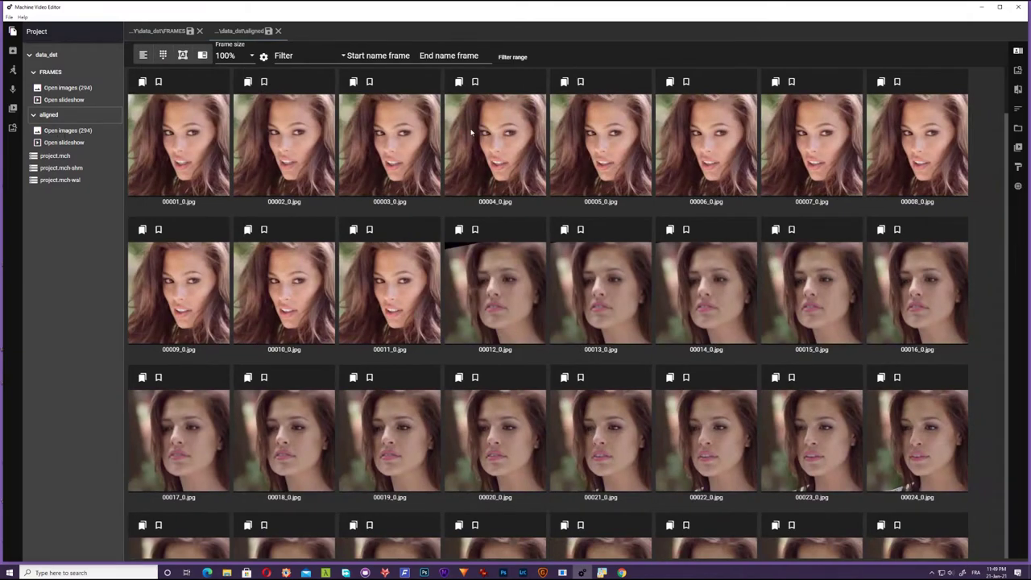
scroll(794, 201, "down", 2)
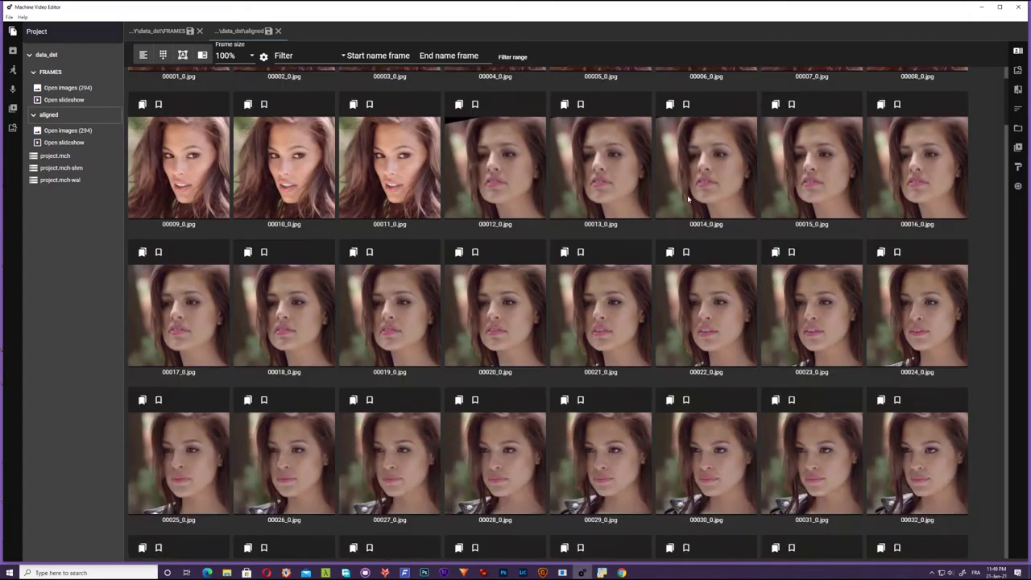
scroll(688, 189, "up", 2)
Set the aligned images' type to Face and choose data_dst\FRAMES as their parent frame folder.
left_click(1017, 50)
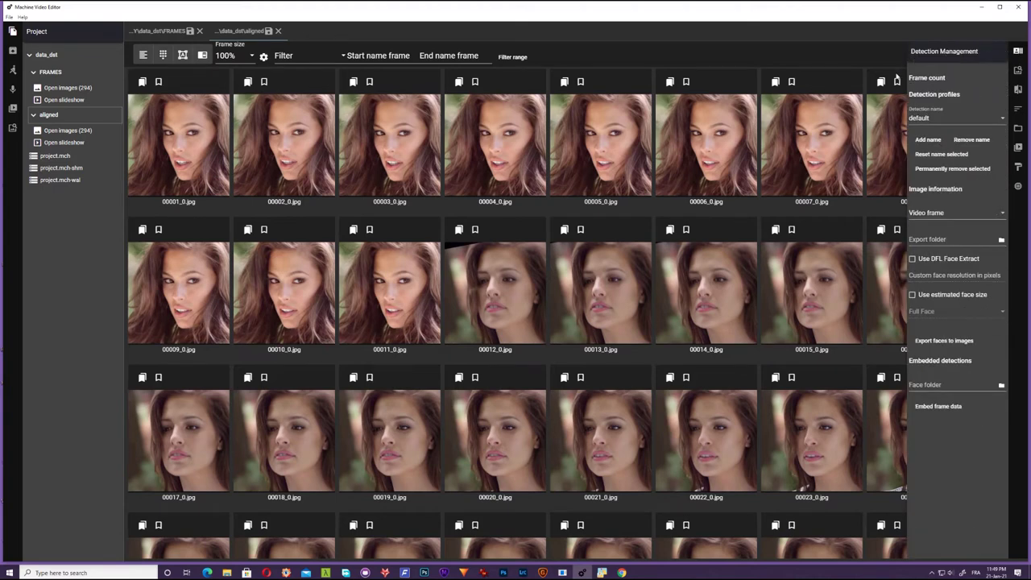
left_click(941, 214)
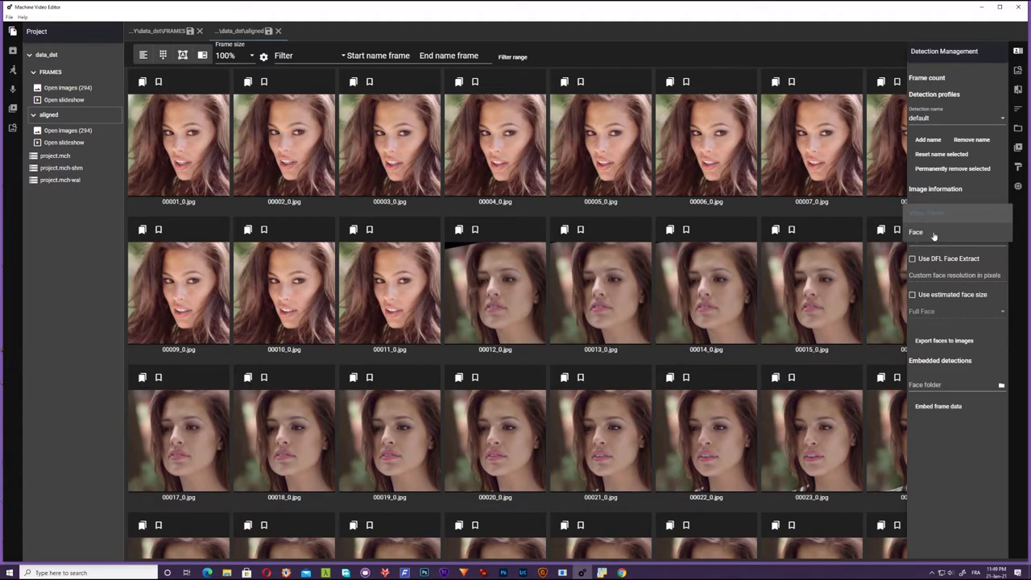
left_click(934, 233)
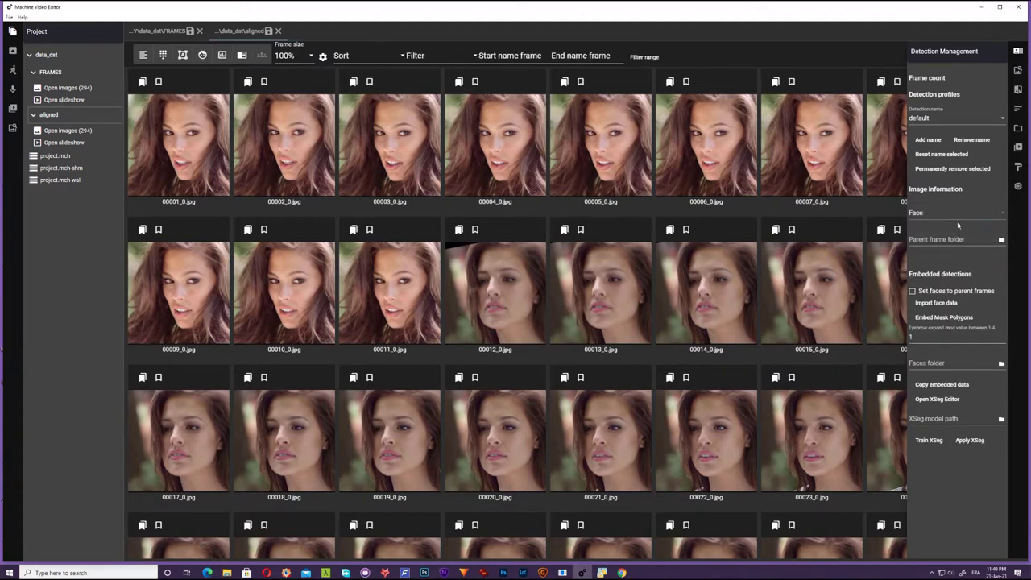
left_click(1001, 241)
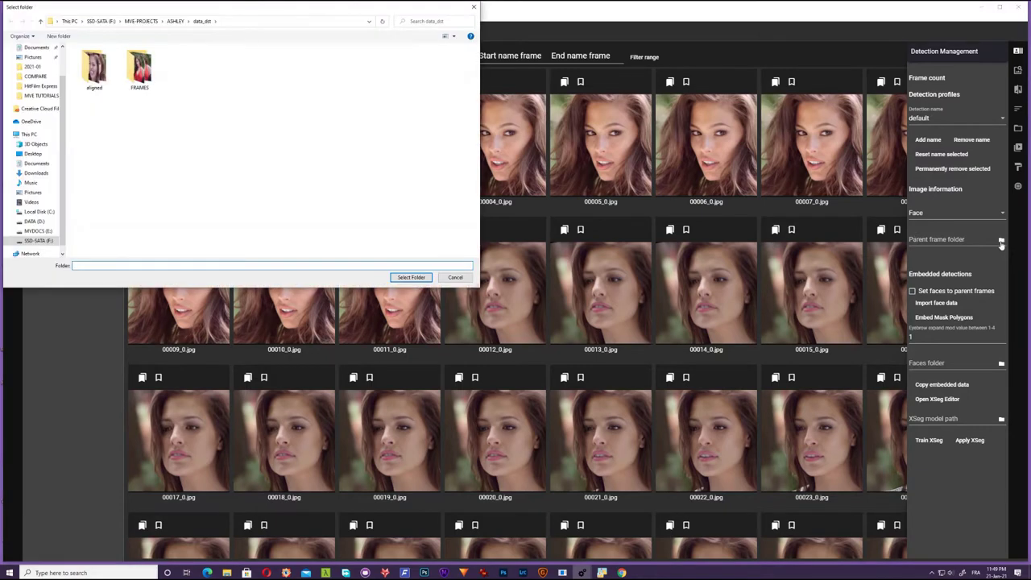
double_click(137, 72)
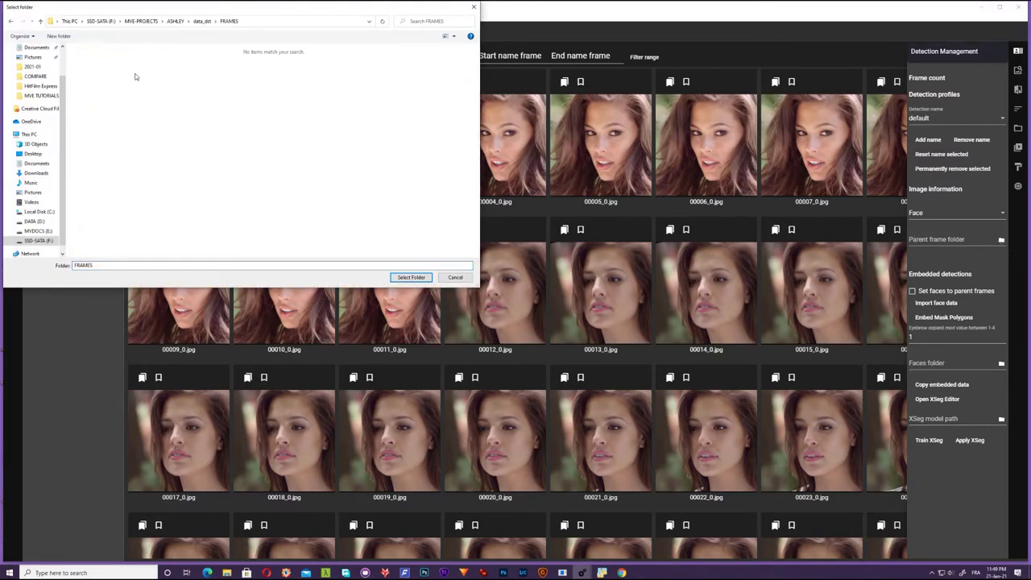
left_click(411, 277)
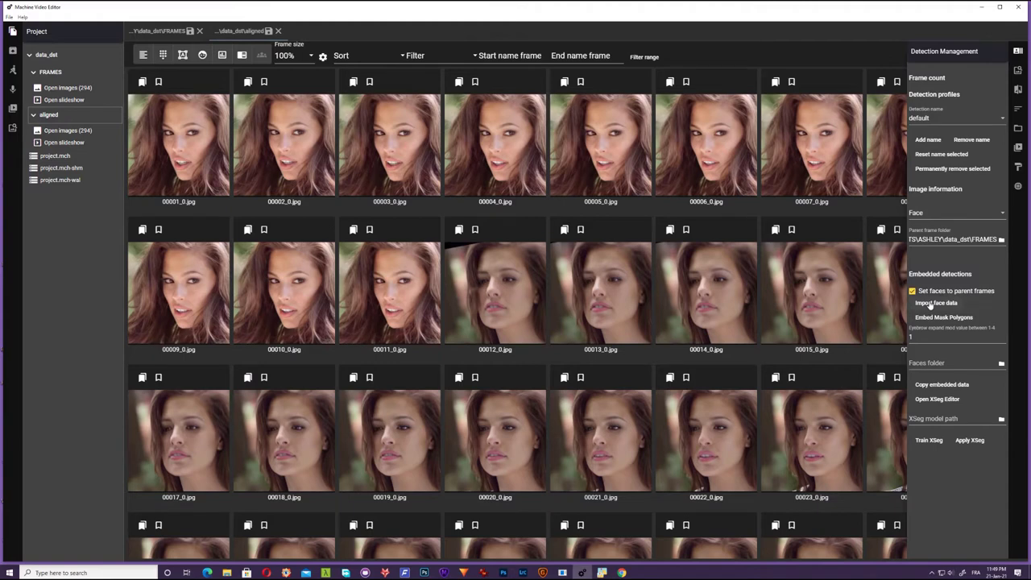
Import the embedded face data with Set faces to parent frames enabled, and display the landmarks on the aligned faces.
left_click(930, 303)
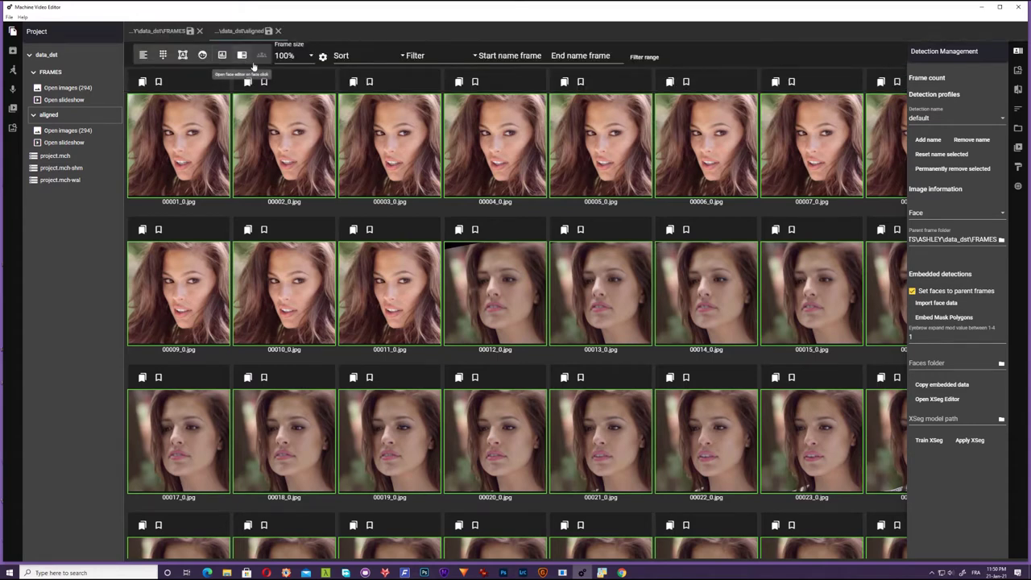
left_click(163, 56)
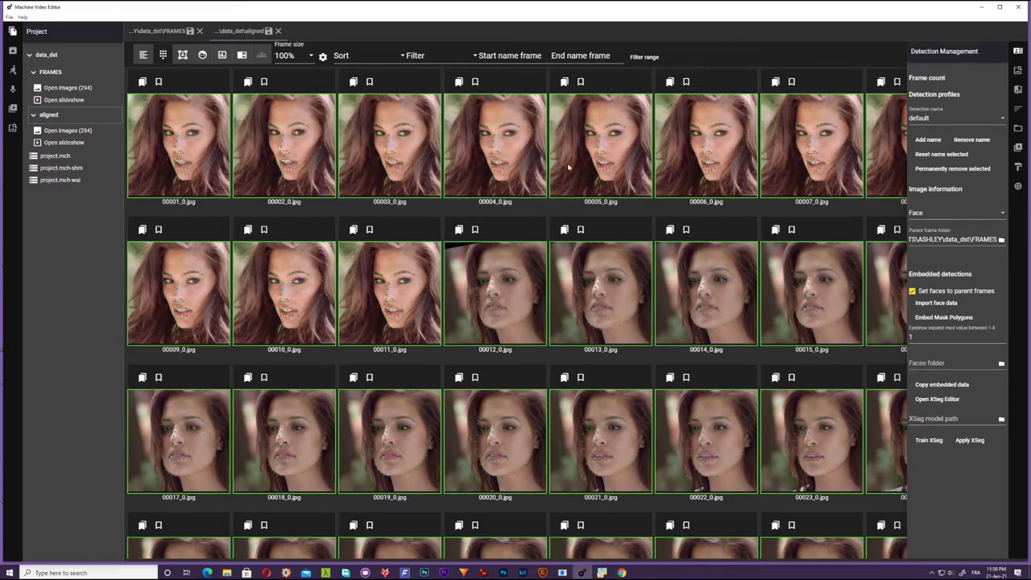
scroll(568, 167, "down", 1)
scroll(568, 167, "up", 1)
Save the aligned set's alignment data and close both the aligned and FRAMES image sets.
left_click(268, 32)
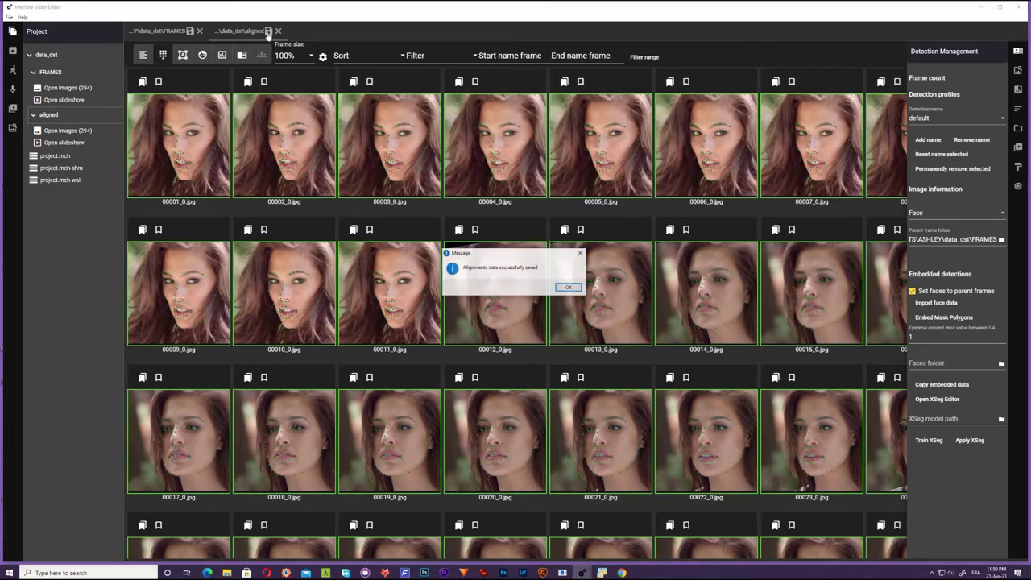
left_click(570, 288)
left_click(278, 31)
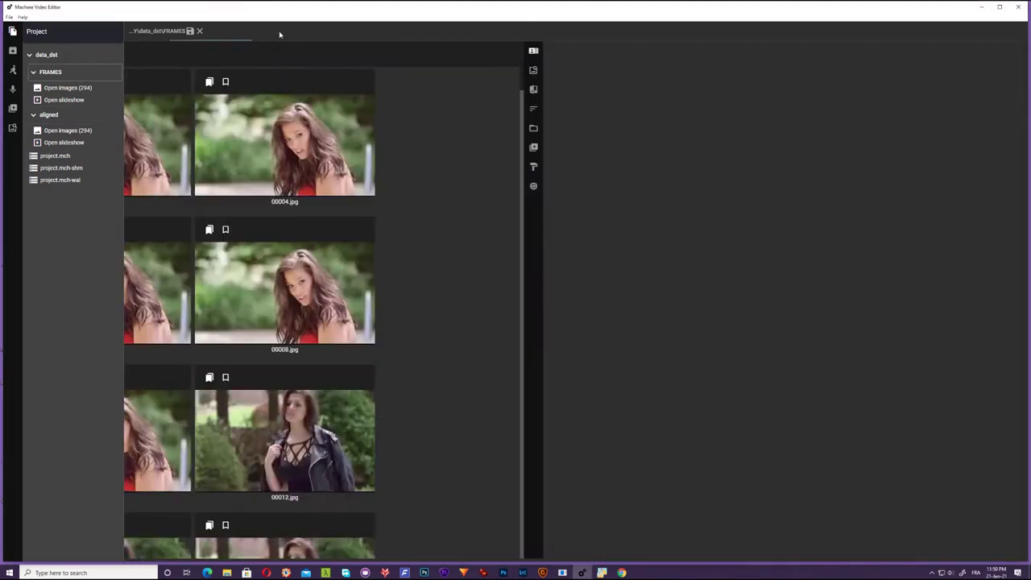
left_click(199, 32)
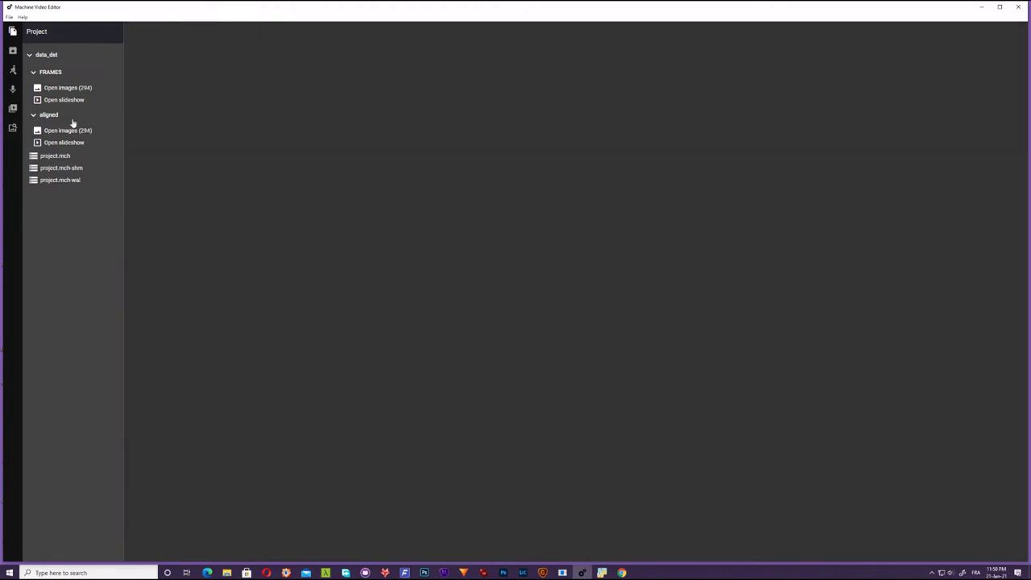
Refresh the data_dst files, reopen the FRAMES images and briefly display their landmarks to check the imported detections.
right_click(51, 58)
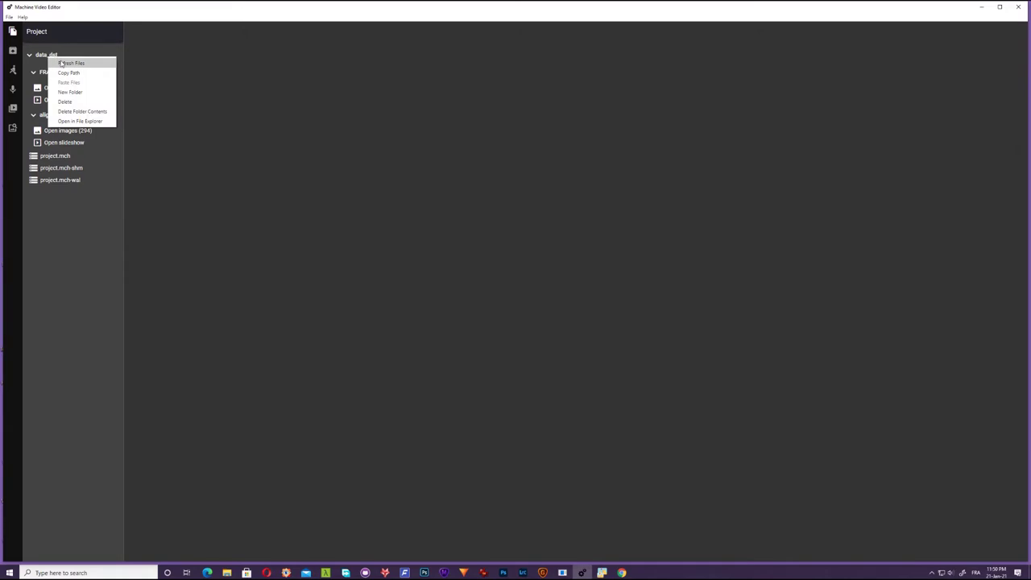
left_click(66, 63)
left_click(32, 73)
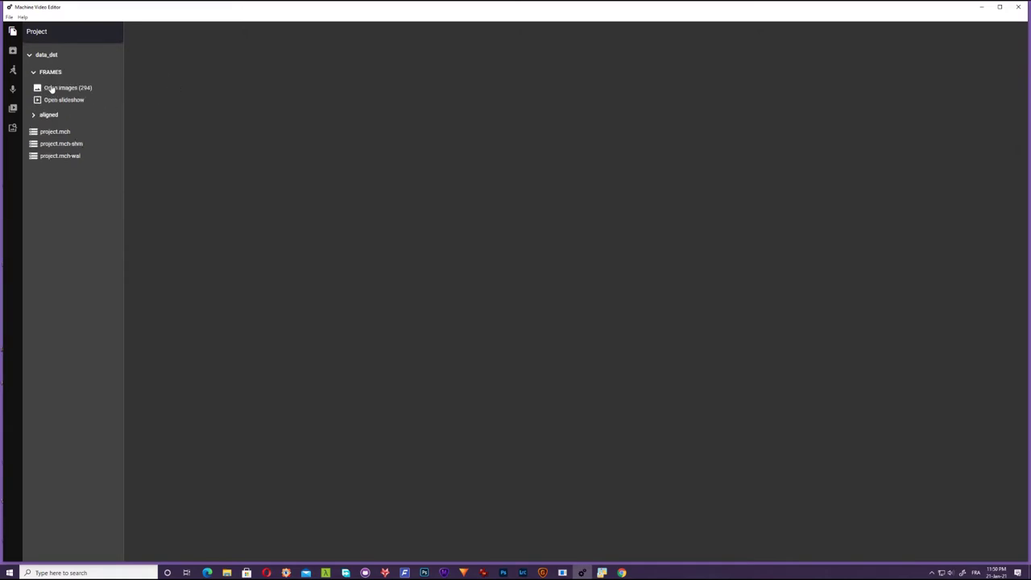
left_click(53, 90)
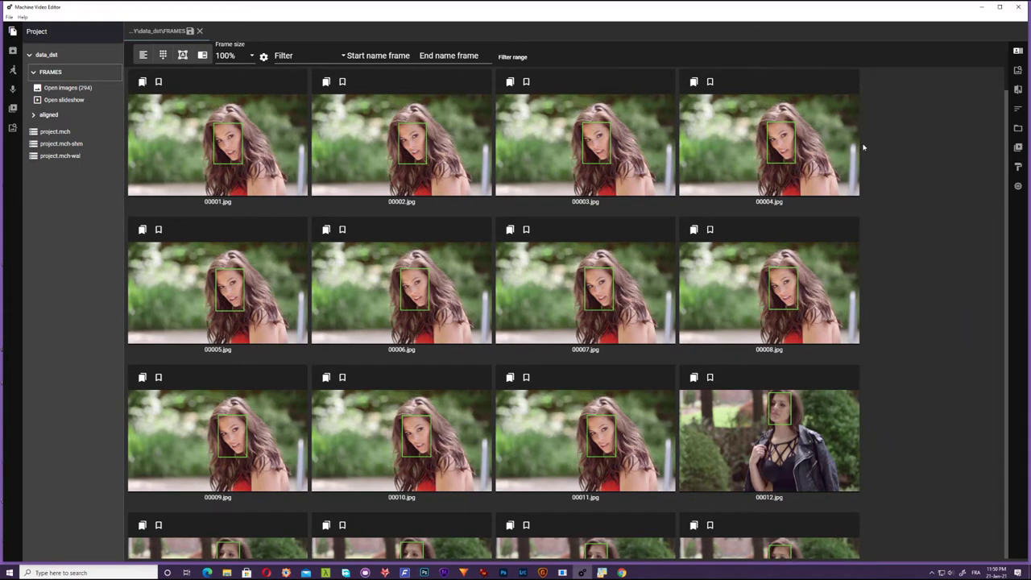
left_click(163, 56)
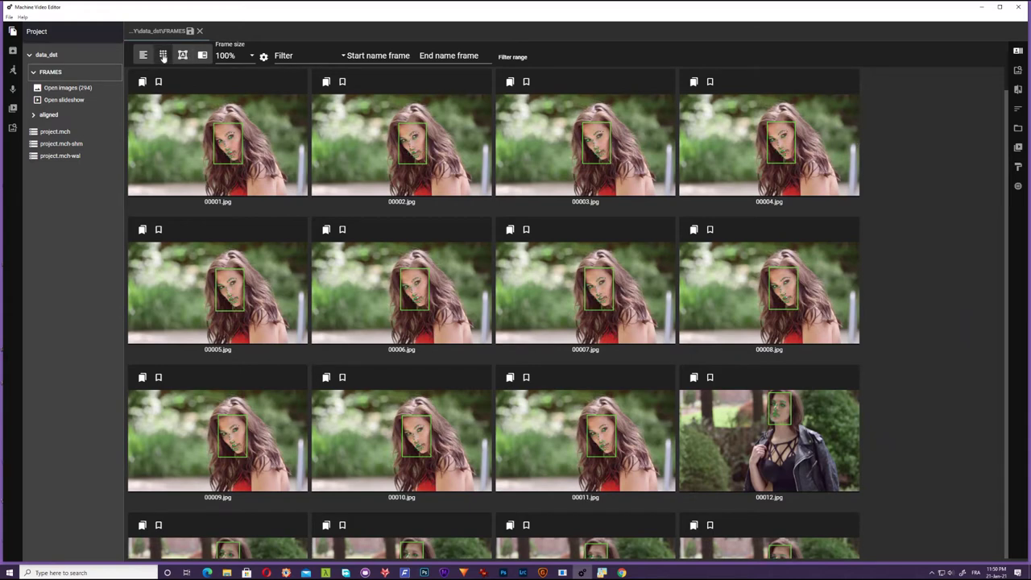
left_click(163, 55)
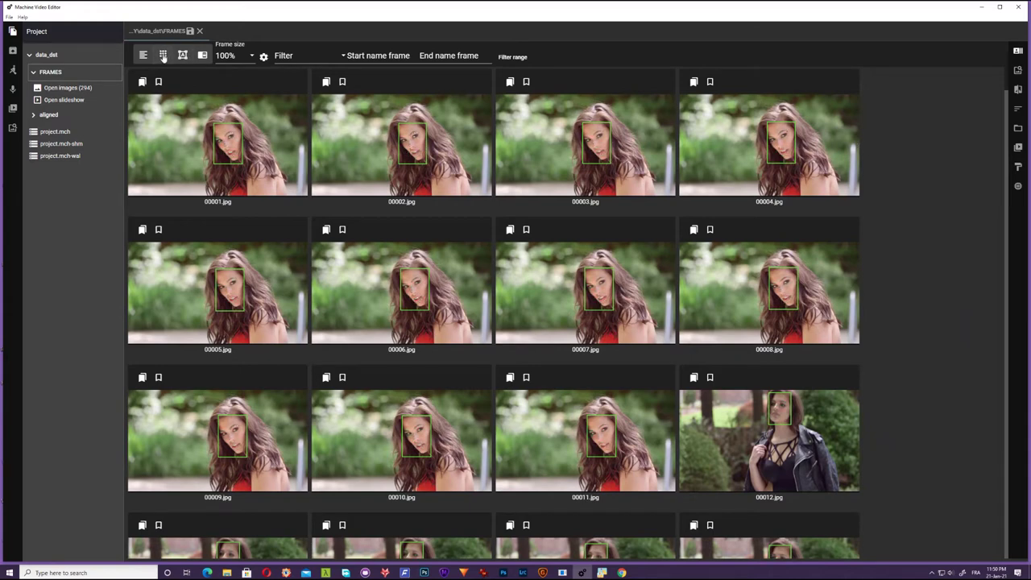
Reopen the aligned images and bring up the Detections settings for them.
left_click(36, 116)
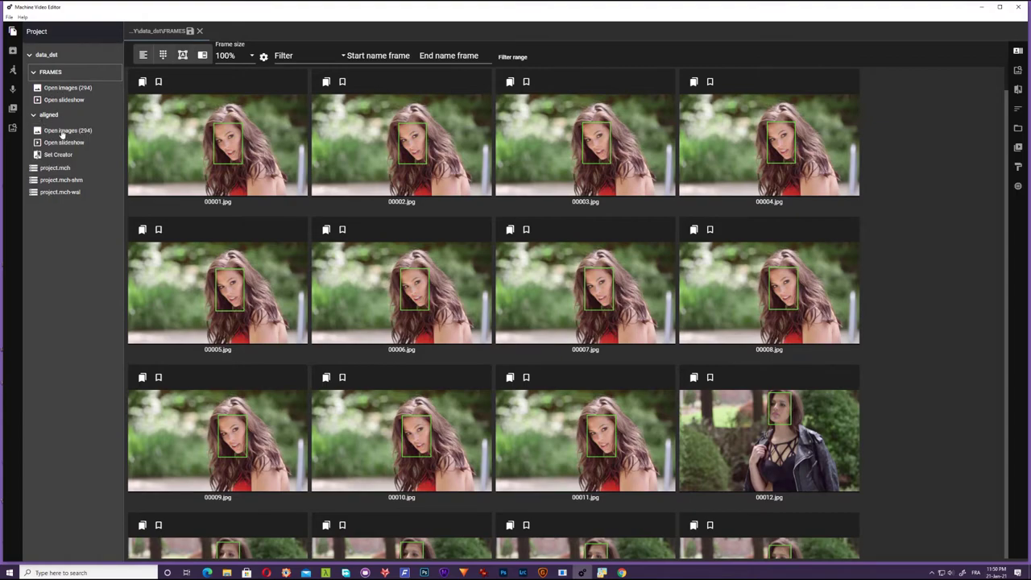
left_click(63, 131)
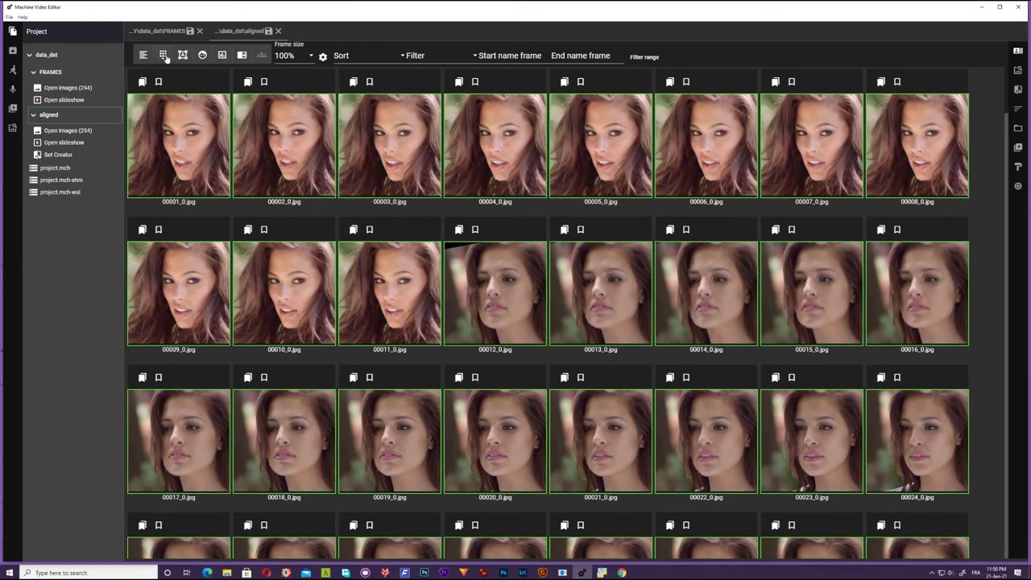
left_click(1019, 51)
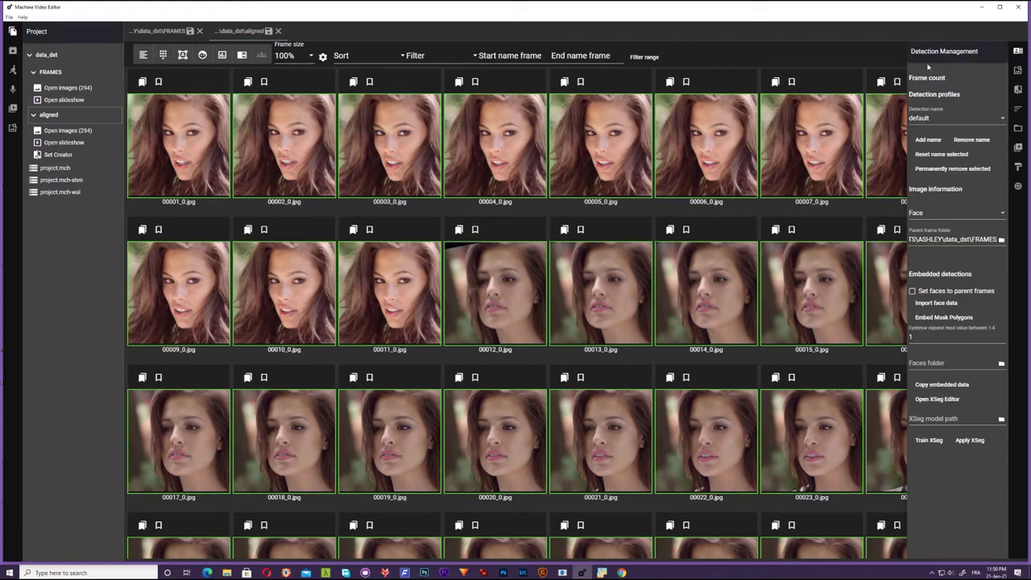
left_click(1018, 70)
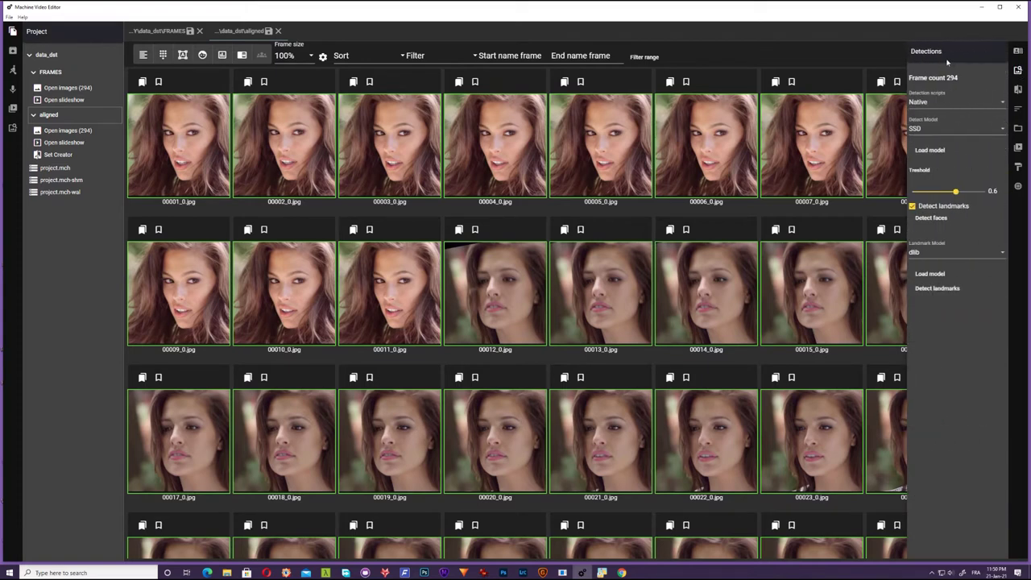
Bring up the Data Augmentation settings for the aligned images and select the Remini Utils tool.
left_click(1019, 167)
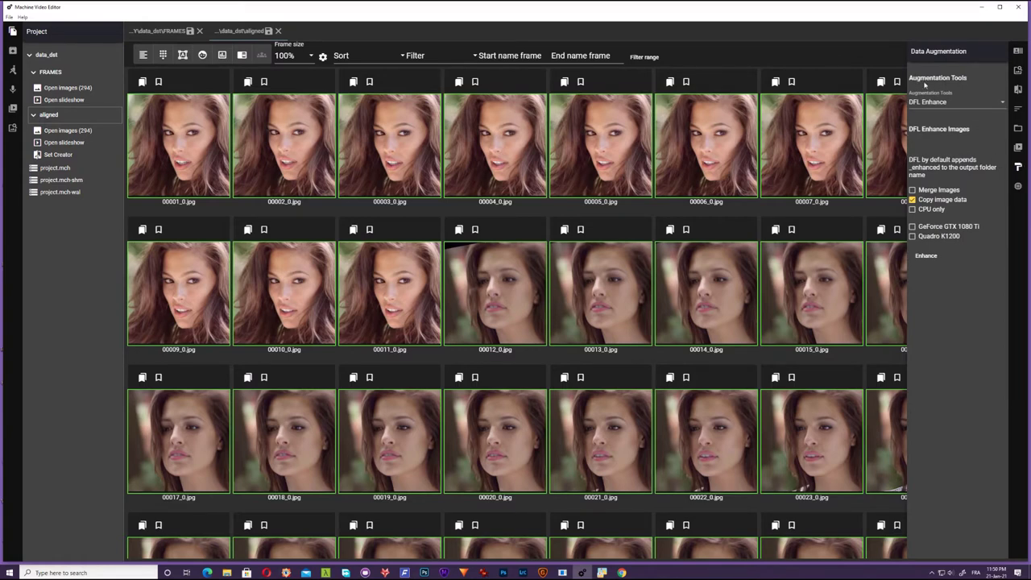
left_click(949, 106)
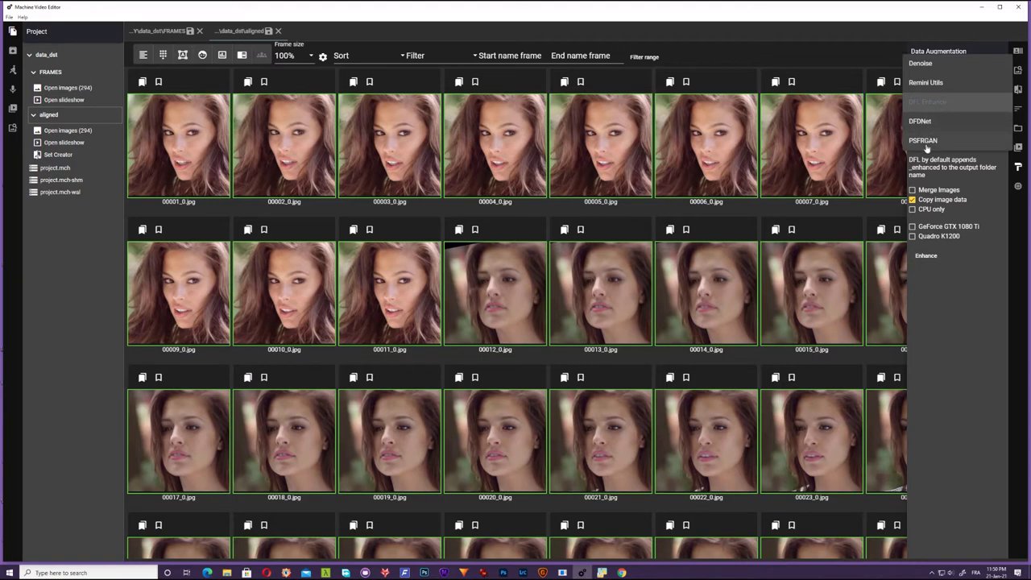
left_click(956, 86)
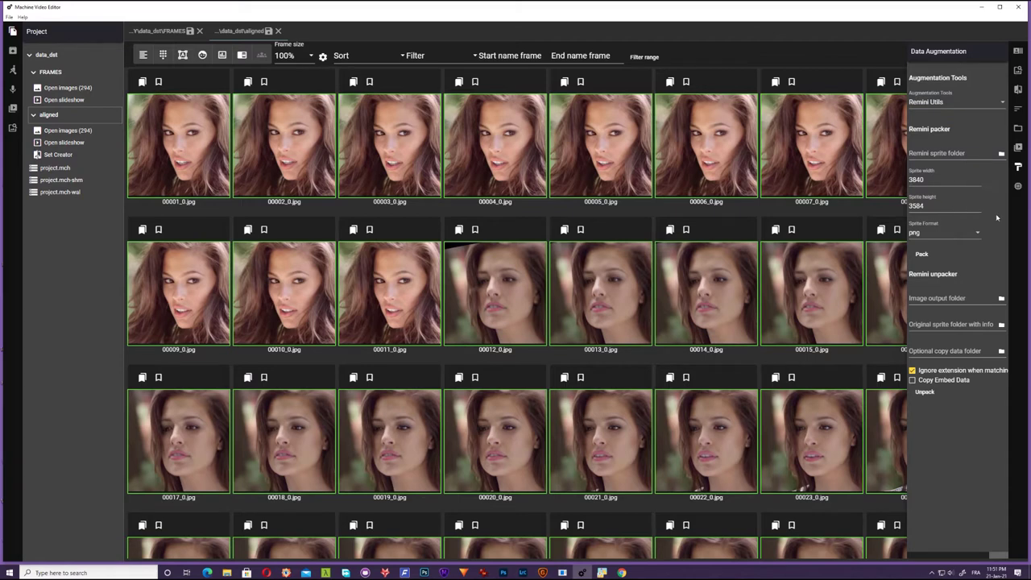
Create a folder named PACKED inside data_dst and set it as the Remini sprite folder.
left_click(1002, 155)
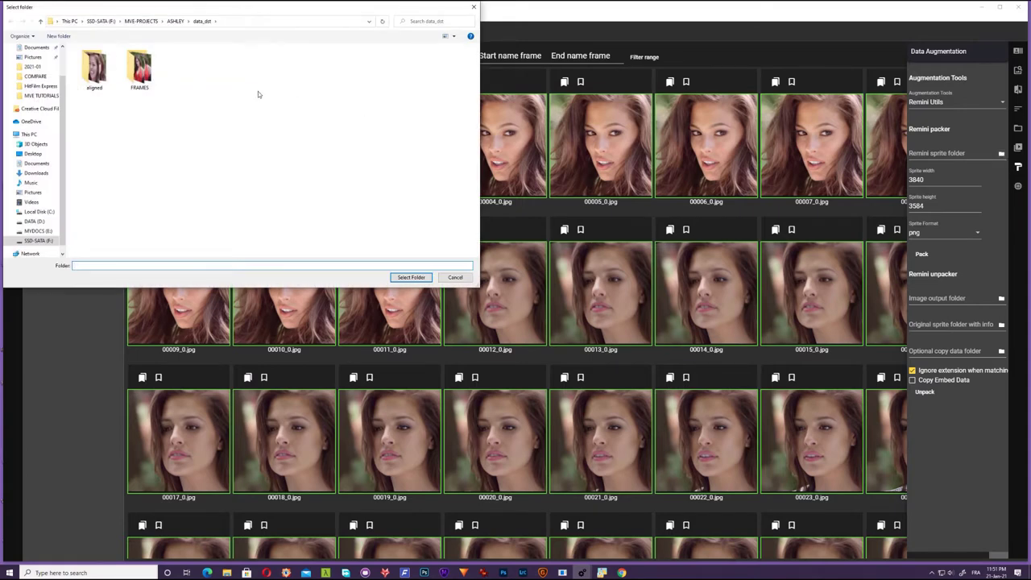
left_click(58, 36)
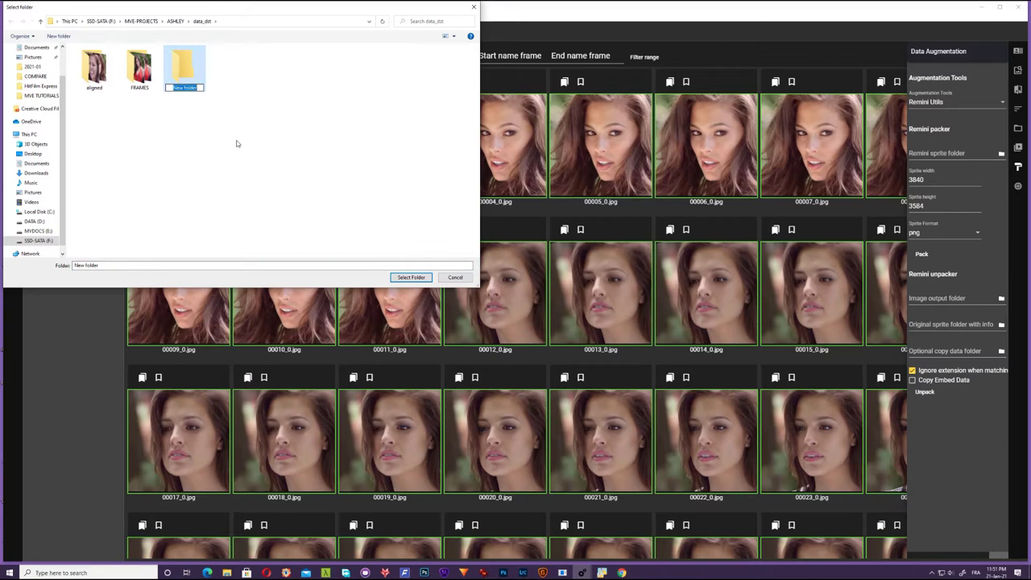
type("pACKED")
key("Return")
double_click(196, 74)
left_click(414, 279)
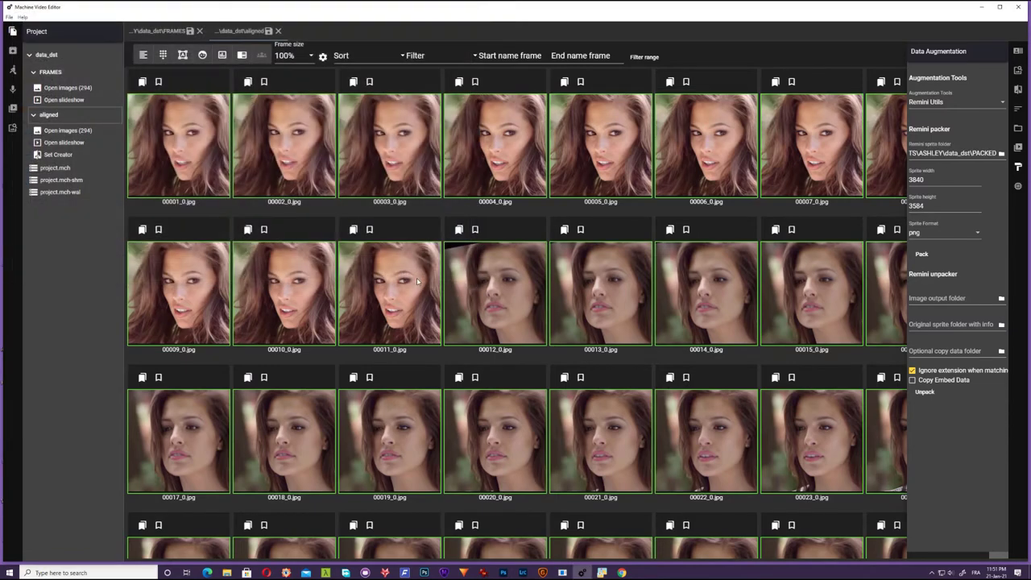
Pack the aligned faces into png sprite sheets and save the PACKED set's alignment data.
left_click(921, 254)
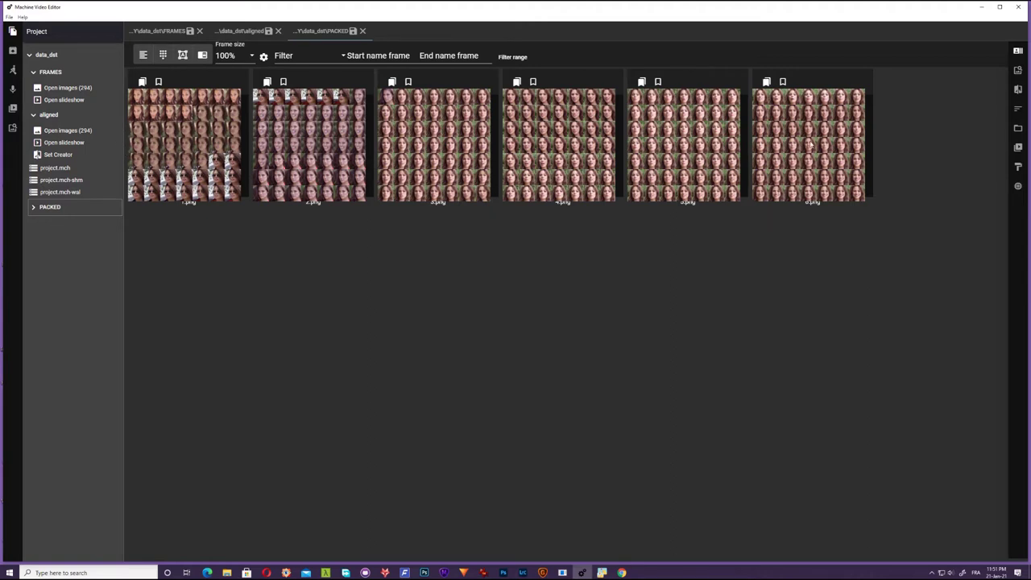
left_click(352, 32)
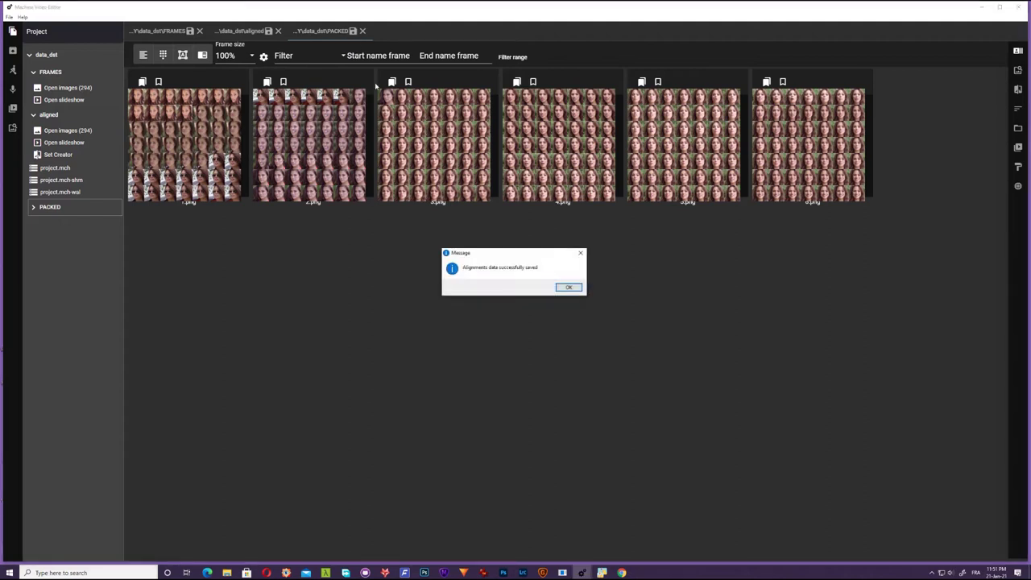
left_click(568, 288)
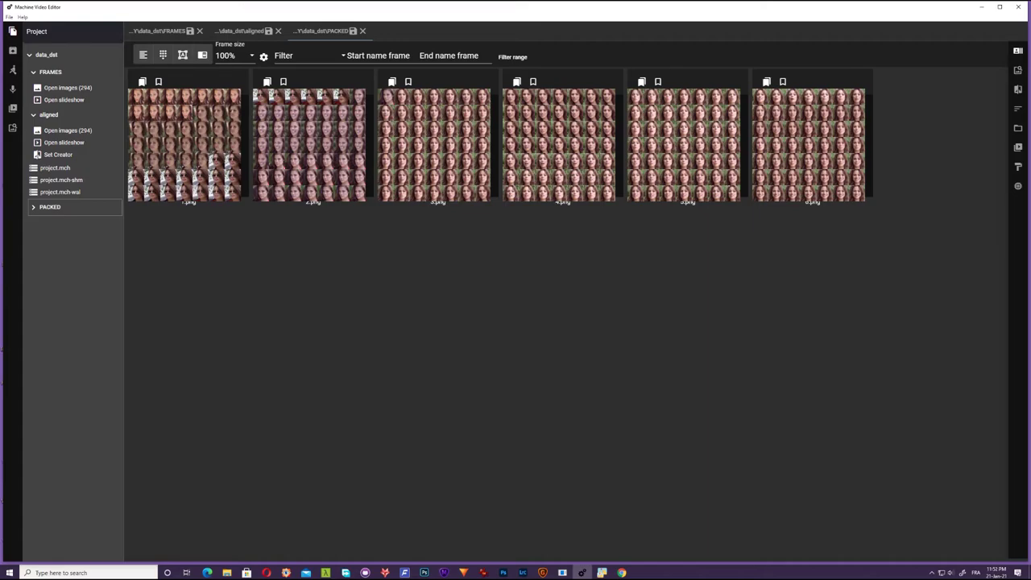
Switch to the data_dst folder in File Explorer and view the PACKED sprites 1.png to 6.png full screen in FastStone Image Viewer.
left_click(981, 7)
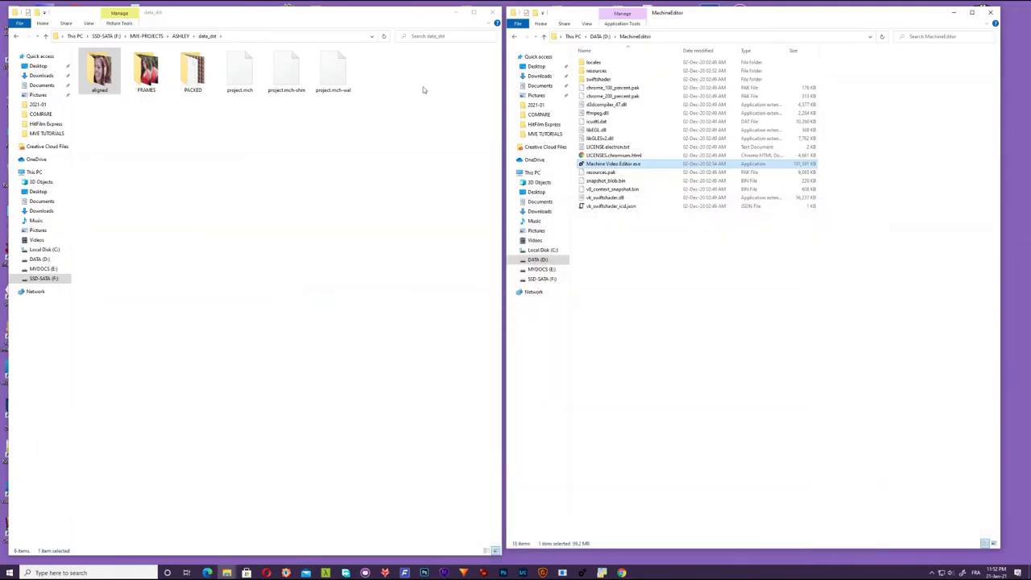
double_click(193, 74)
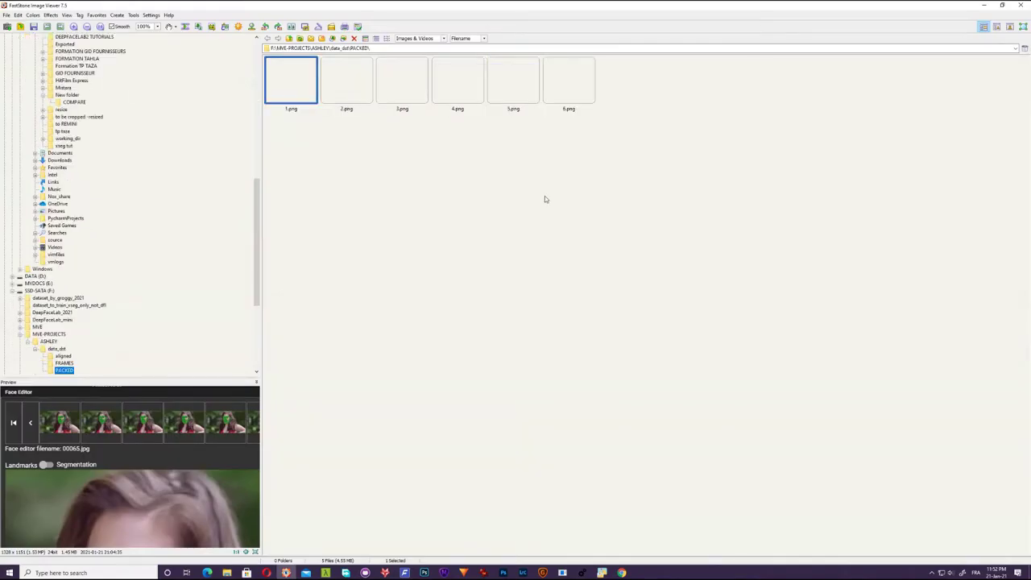
key("Return")
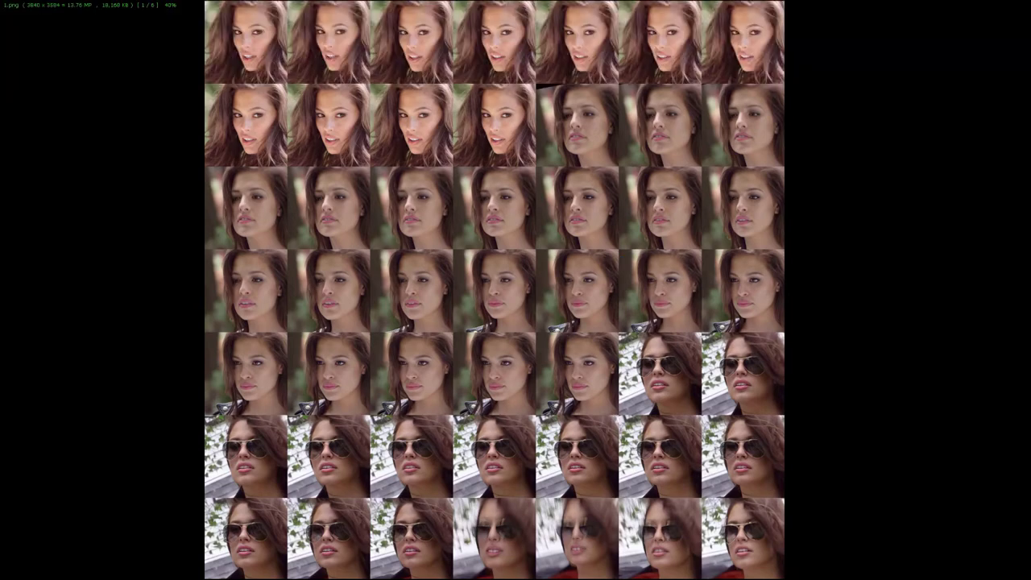
key("Right")
key("Right")
key("Right")
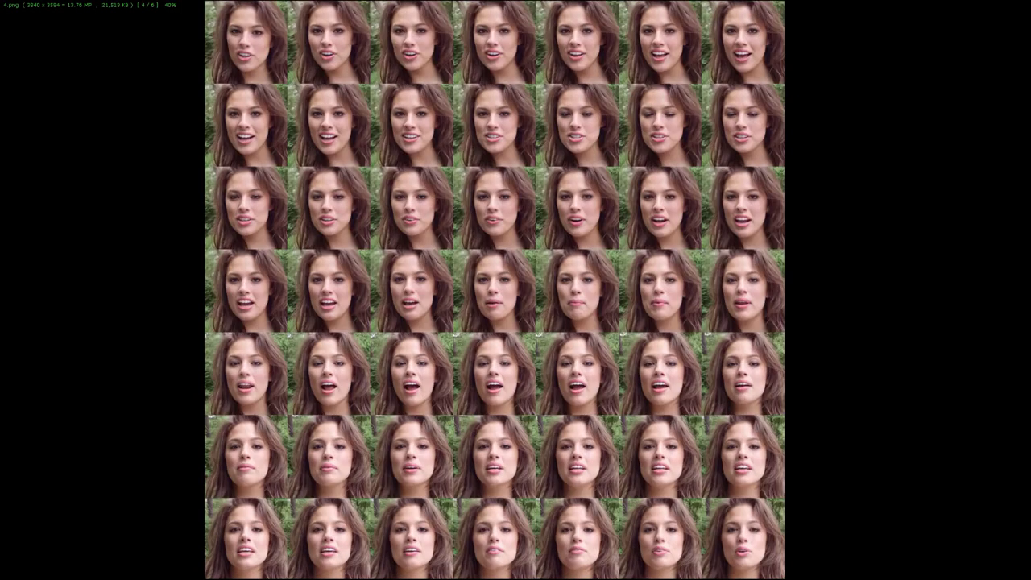
key("Right")
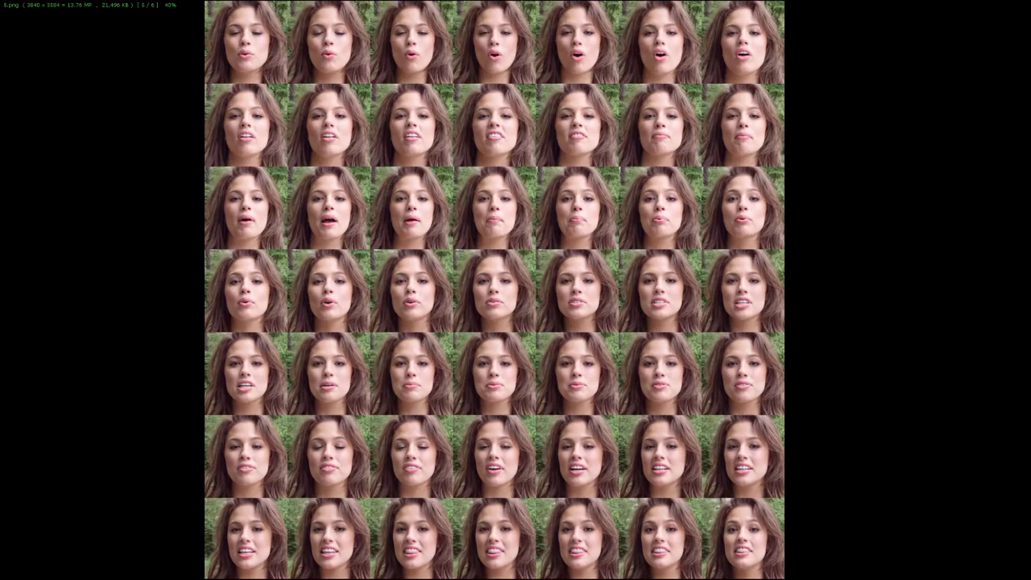
key("Right")
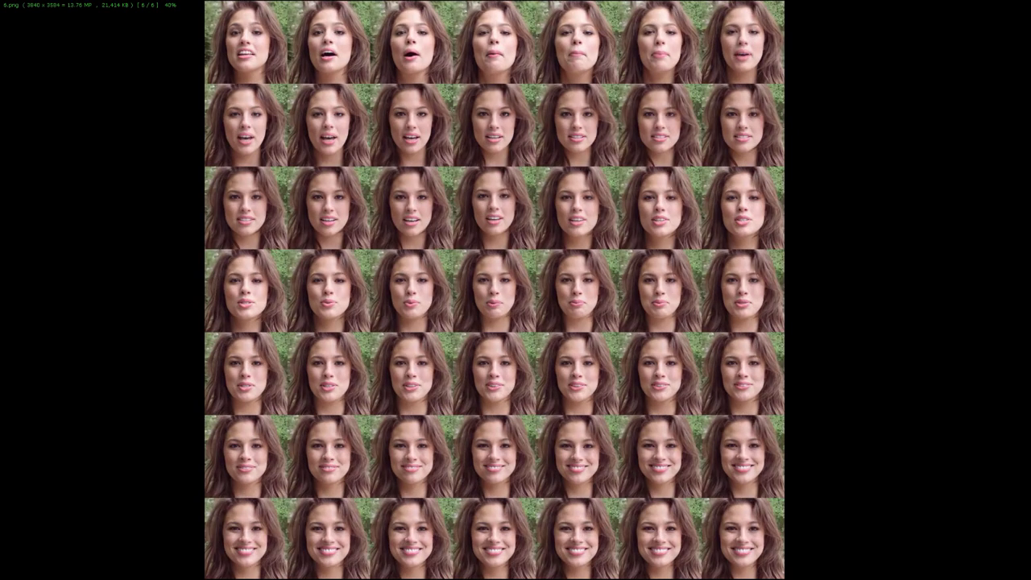
key("Escape")
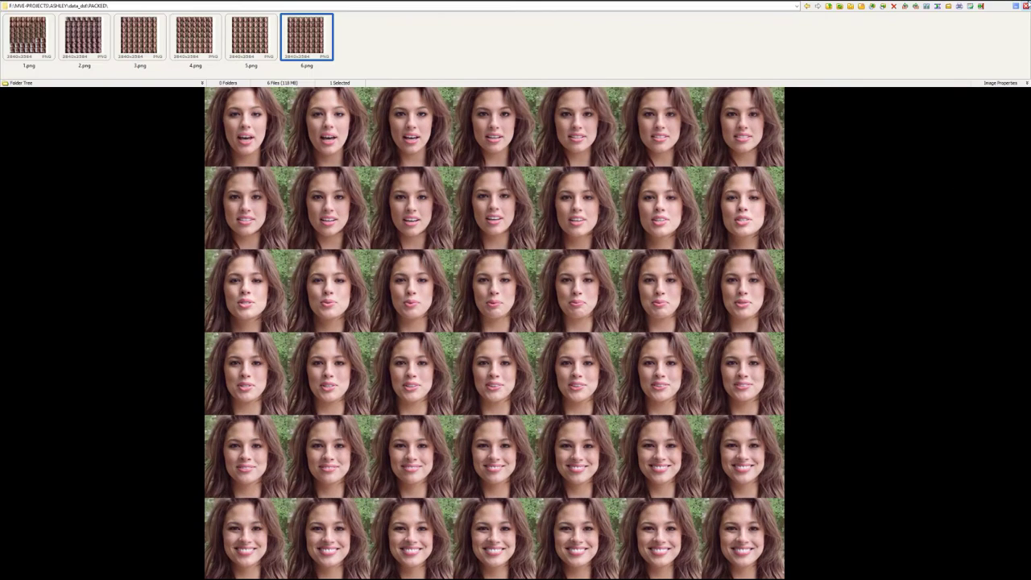
left_click(1025, 6)
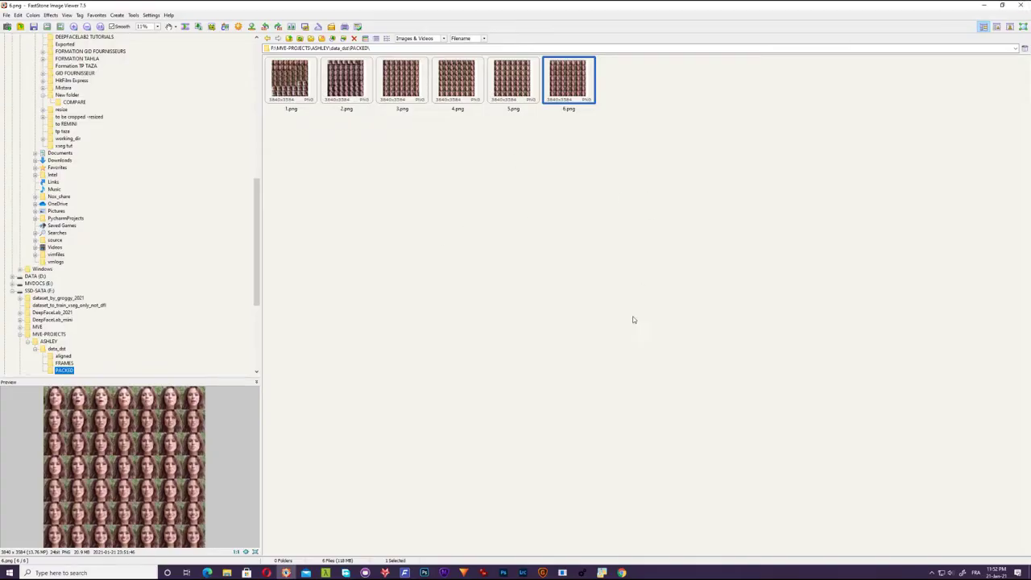
Return to Machine Video Editor and close the PACKED, aligned and FRAMES image sets.
key("alt+Tab")
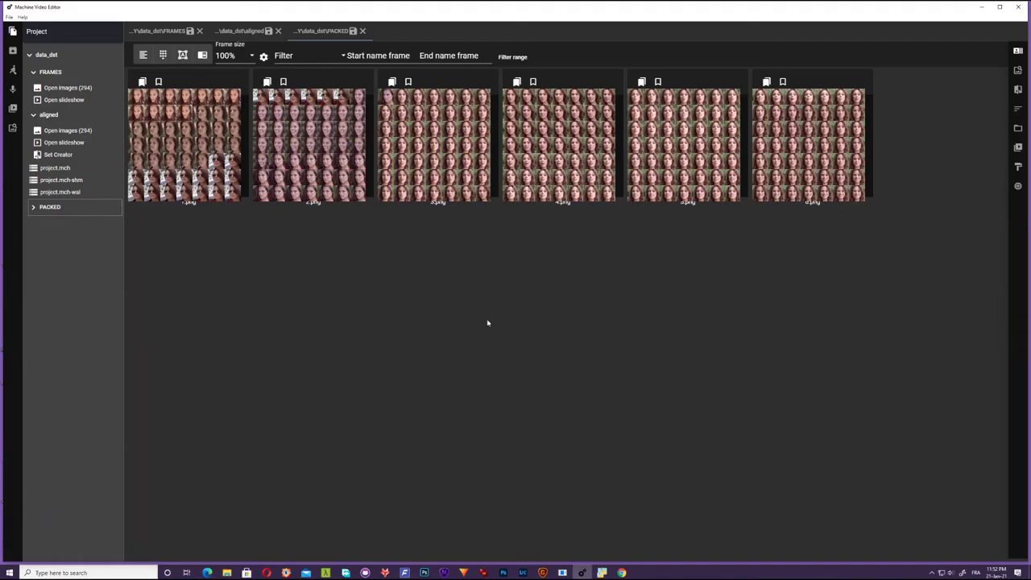
left_click(362, 30)
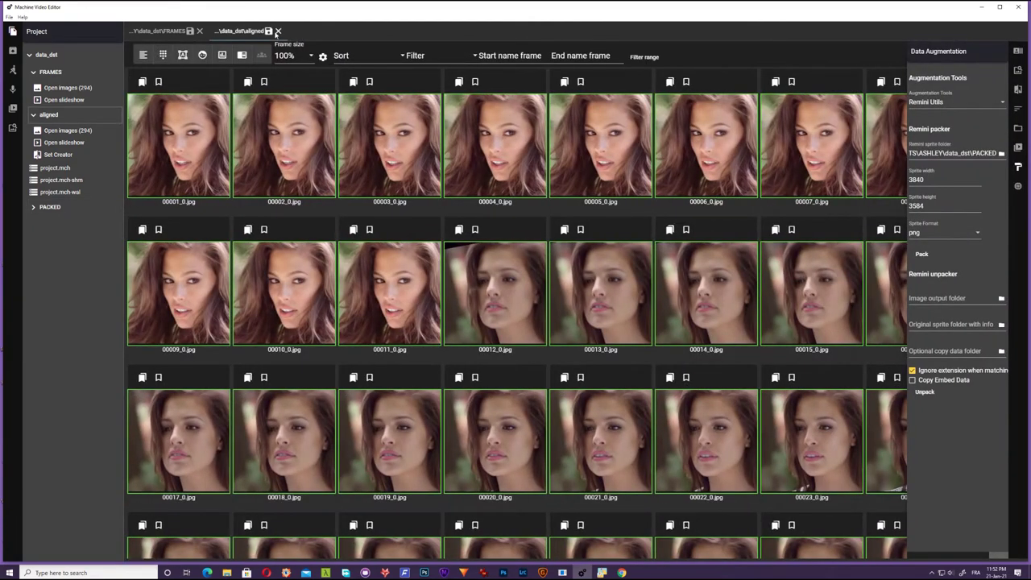
left_click(278, 30)
left_click(200, 31)
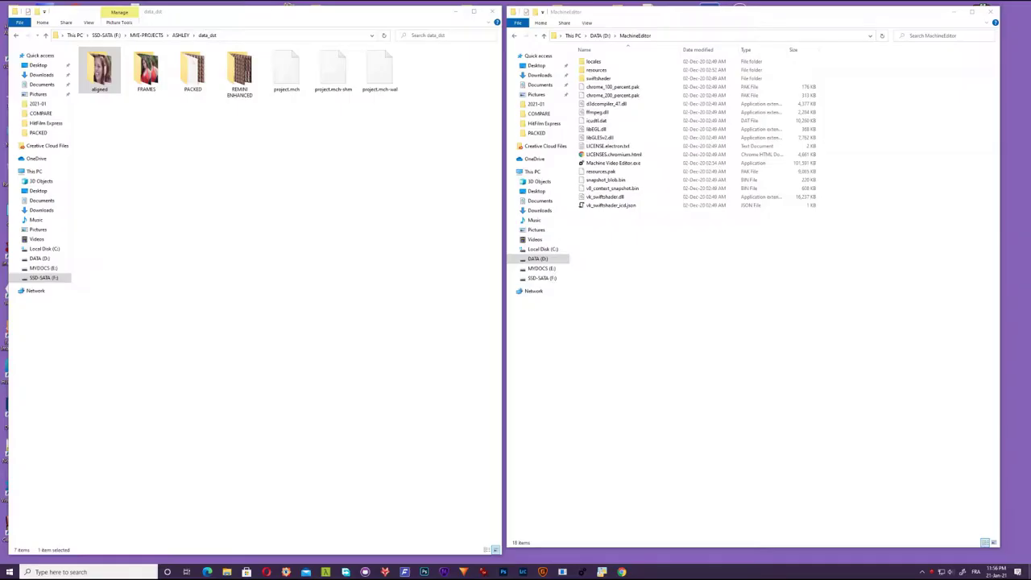
In File Explorer, check the PACKED folder's files and inspect the first REMINI ENHANCED sprite sheet at full size.
double_click(202, 74)
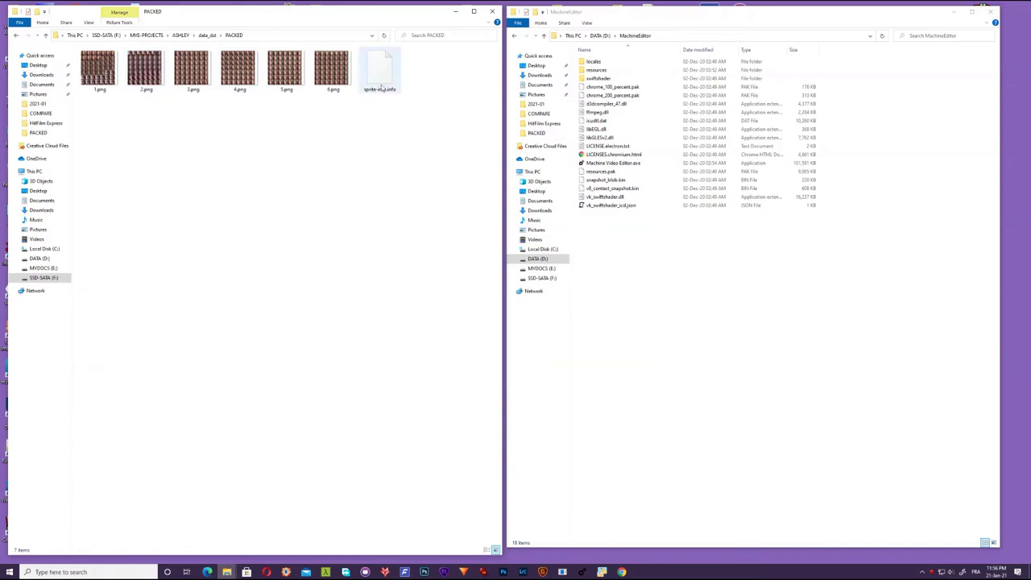
left_click(45, 34)
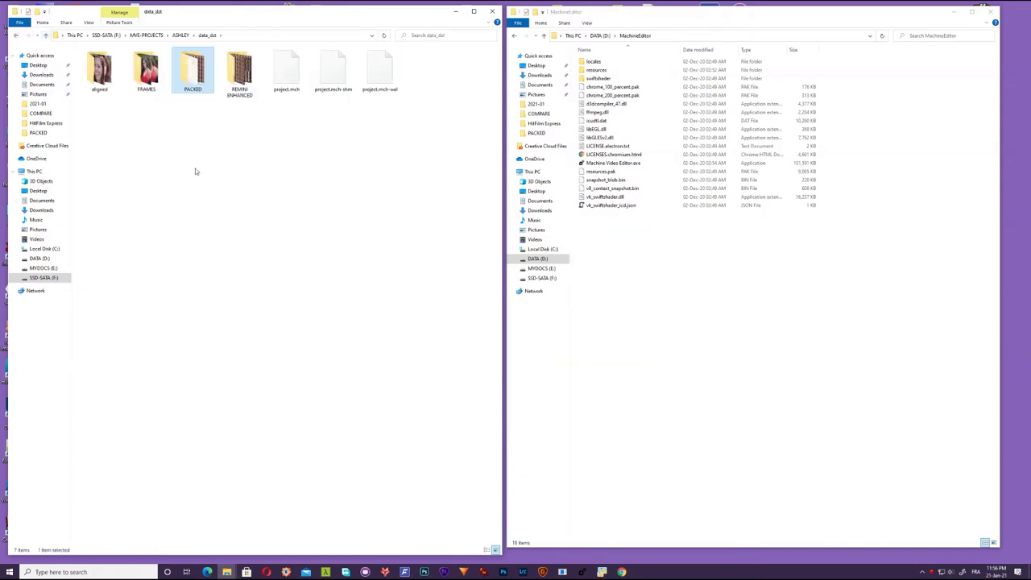
left_click(245, 76)
double_click(245, 76)
double_click(106, 78)
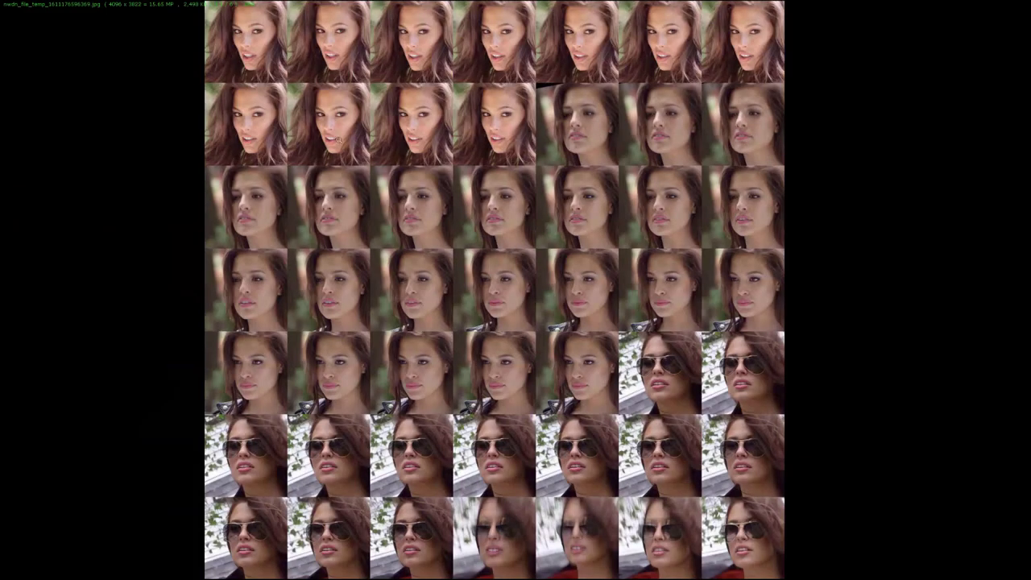
left_click(338, 141)
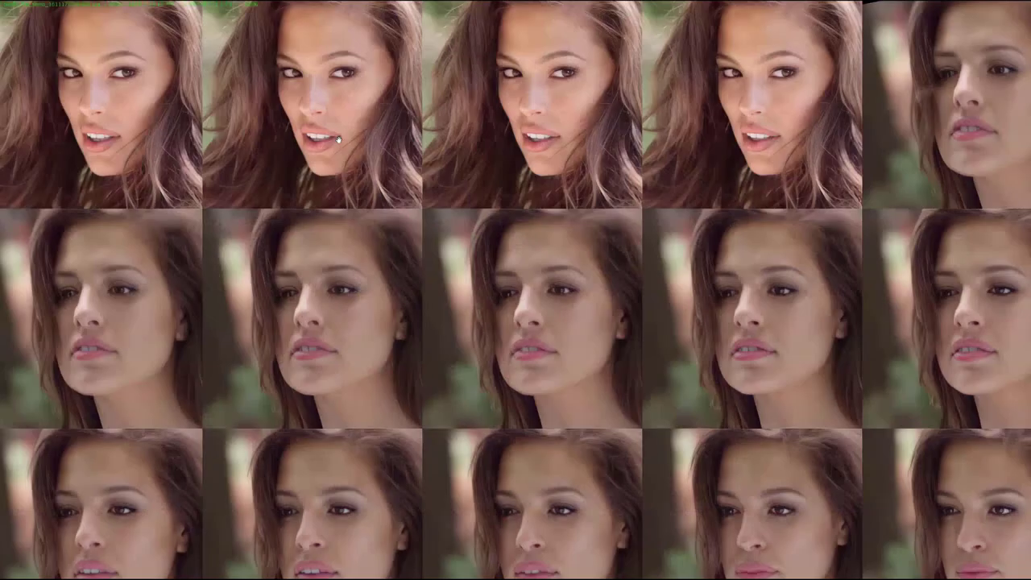
left_click_drag(369, 341, 374, 77)
scroll(374, 77, "down", 5)
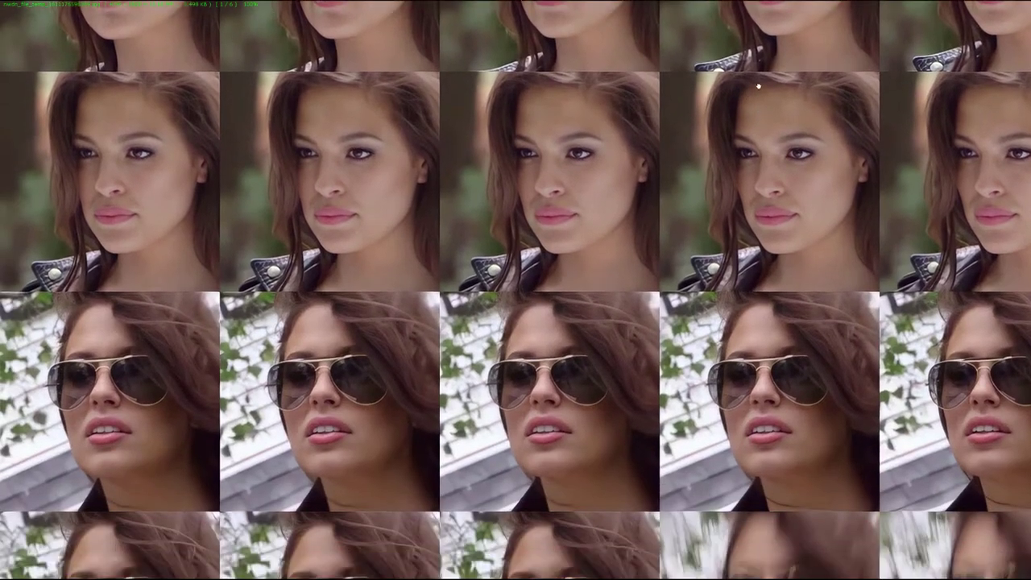
left_click_drag(757, 85, 740, 278)
left_click(740, 278)
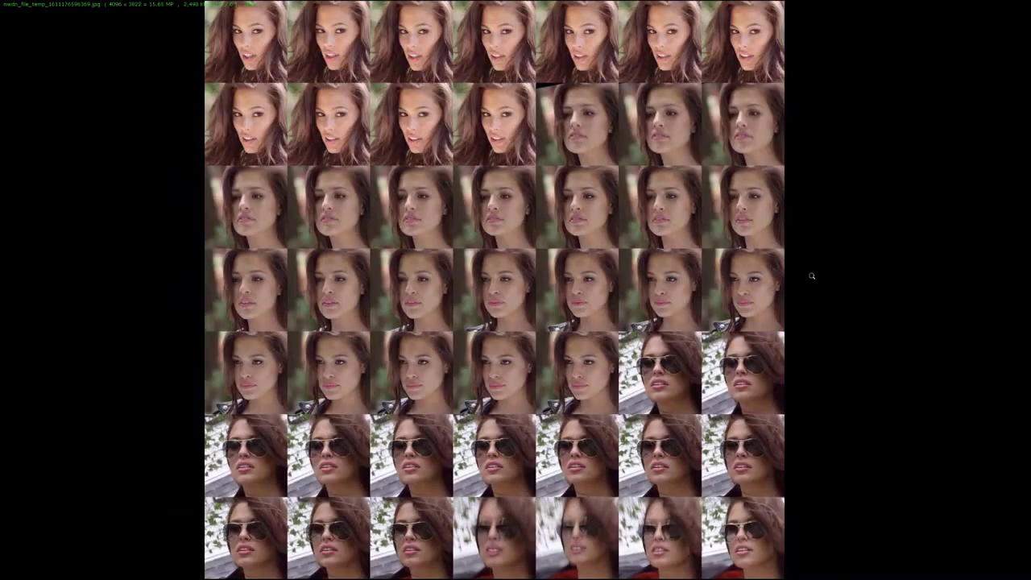
left_click(1024, 5)
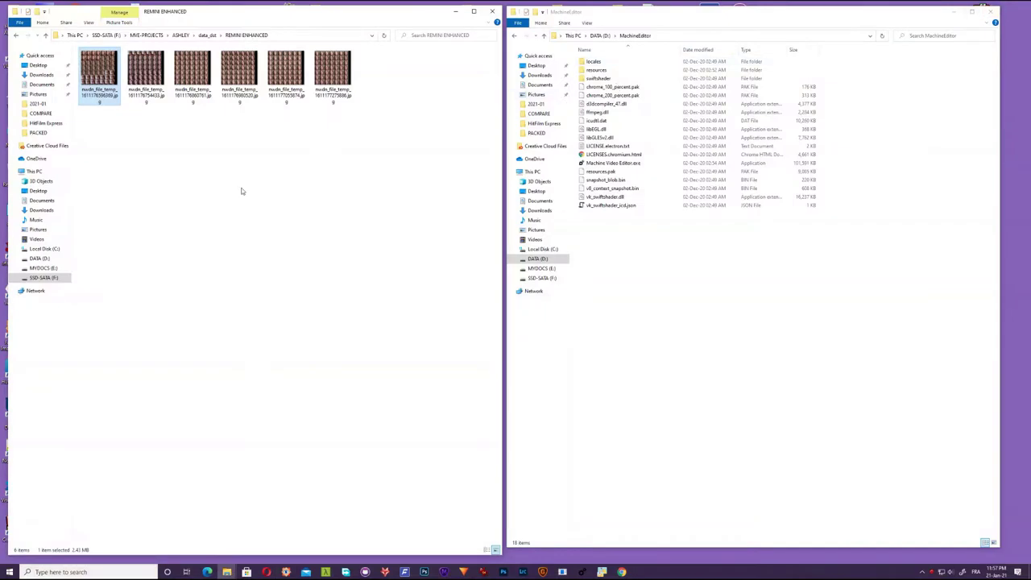
Copy all six enhanced sprite images from the REMINI ENHANCED folder into the PACKED folder.
left_click_drag(363, 141, 96, 75)
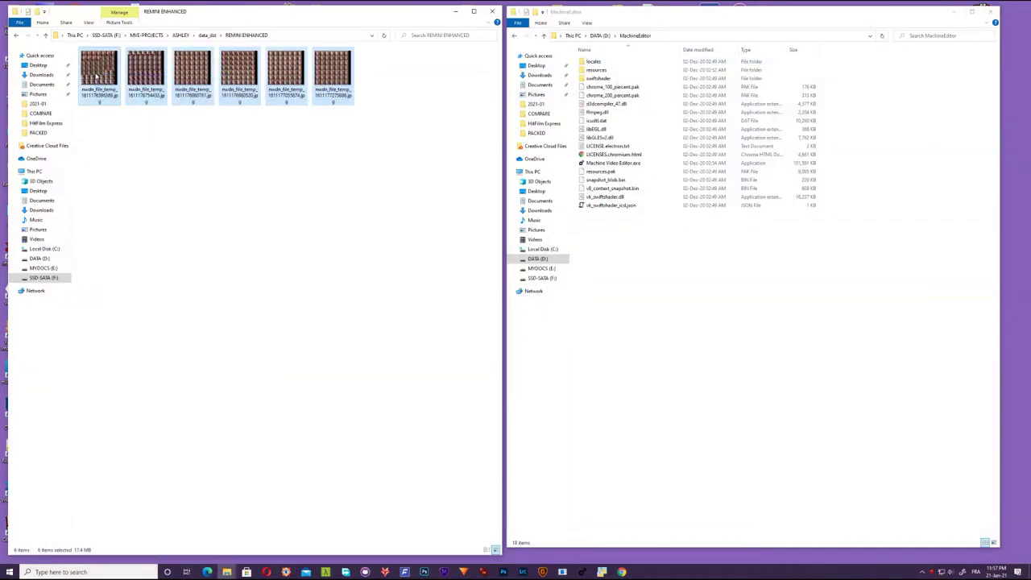
right_click(96, 76)
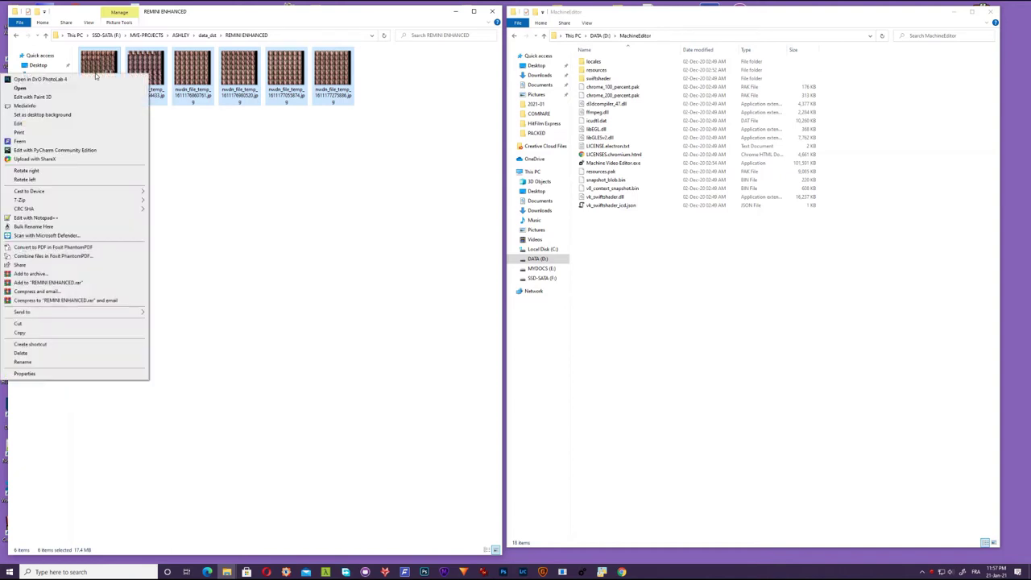
left_click(20, 332)
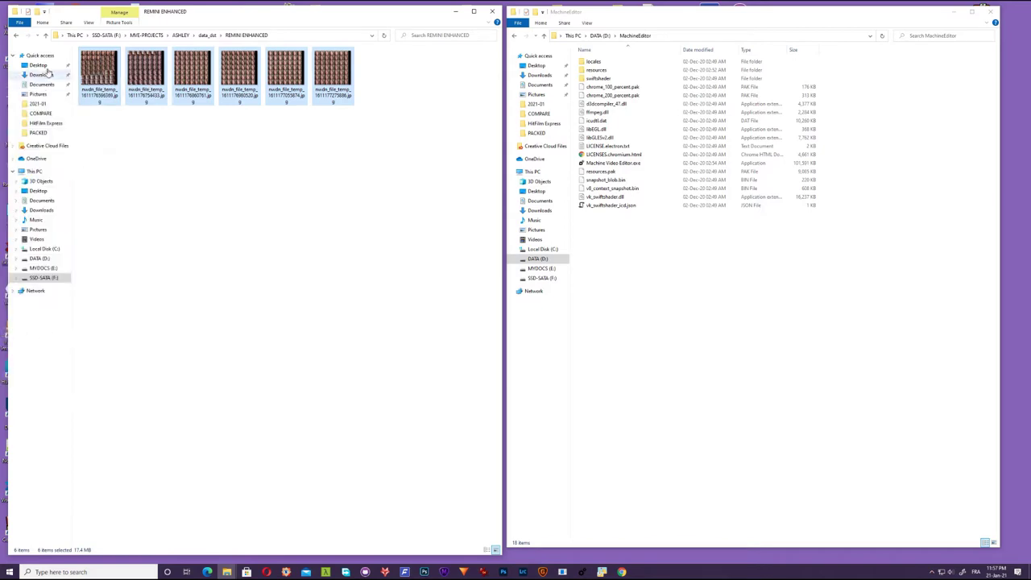
left_click(46, 36)
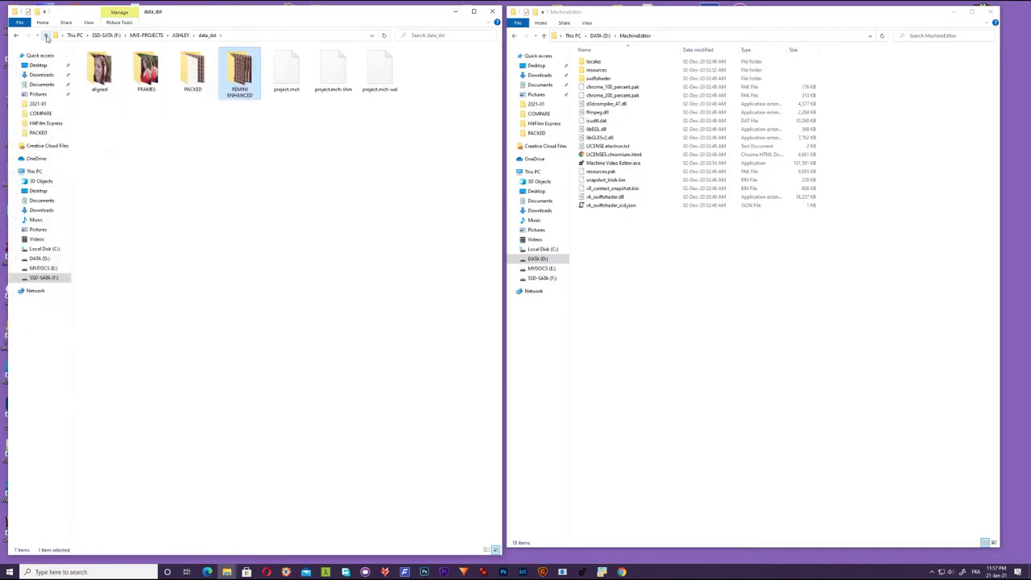
double_click(192, 77)
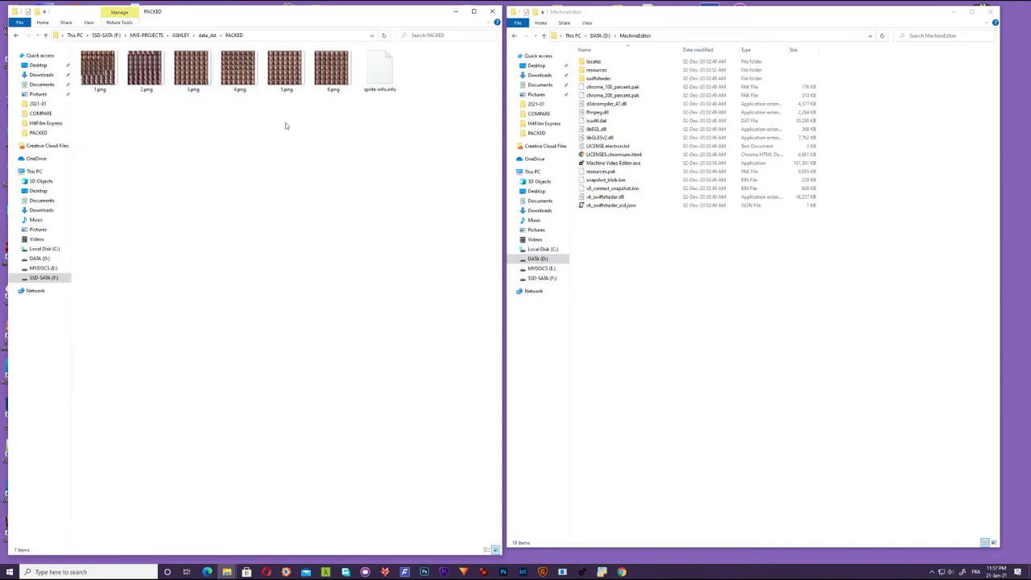
right_click(253, 195)
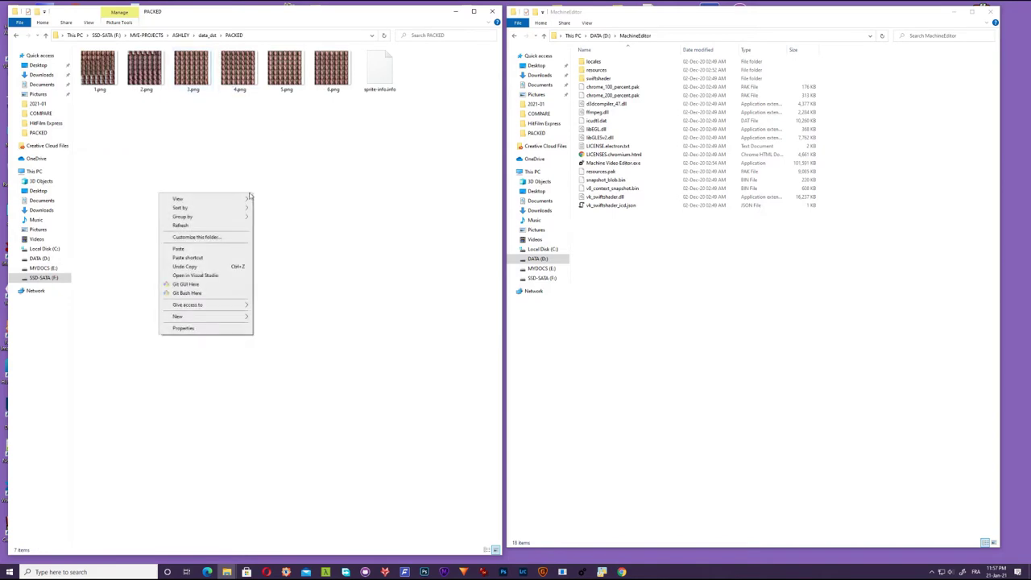
left_click(194, 250)
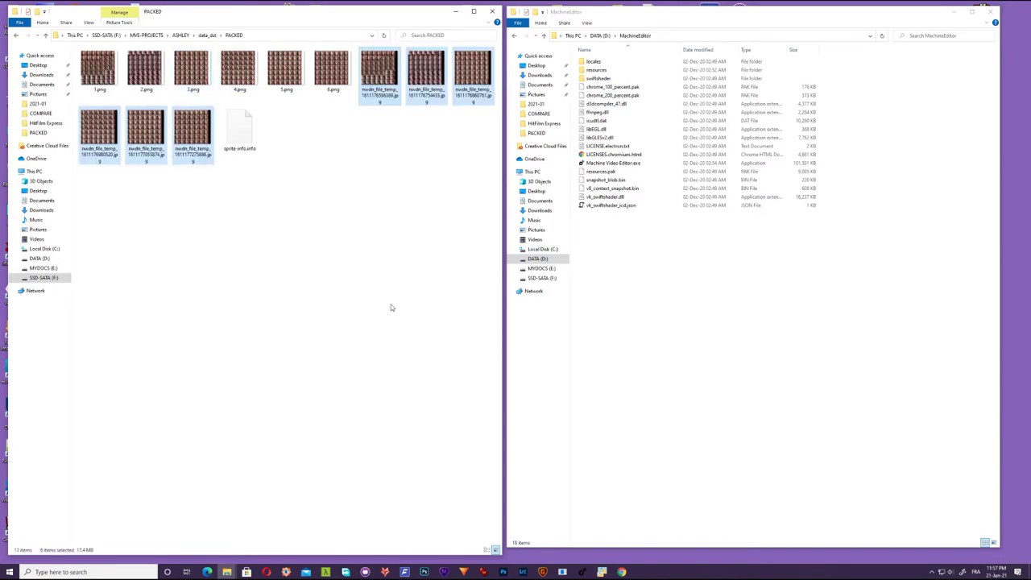
Maximize the PACKED folder window and show its files as extra large icons.
key("super+Up")
right_click(156, 108)
mouse_move(131, 120)
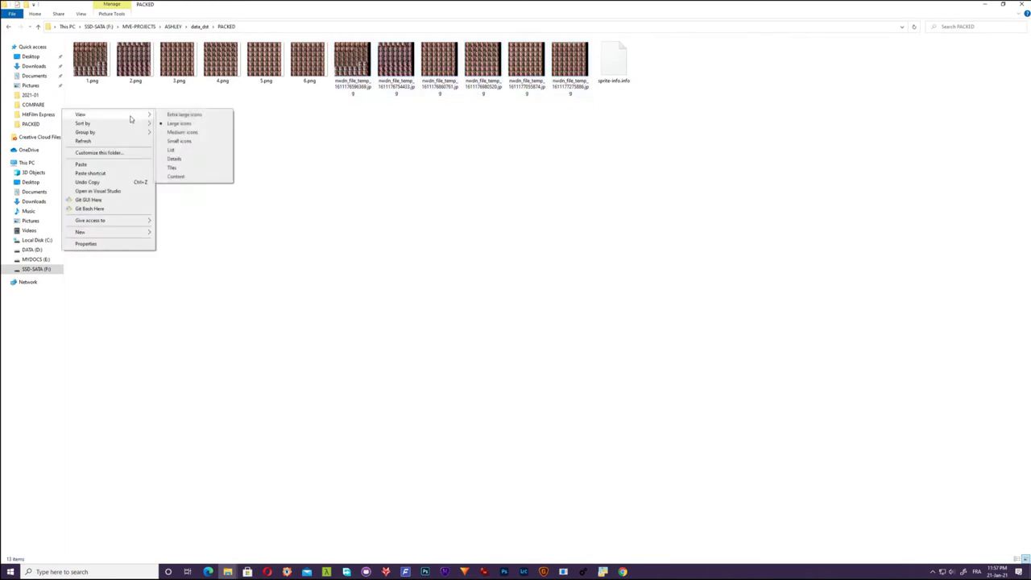
left_click(184, 115)
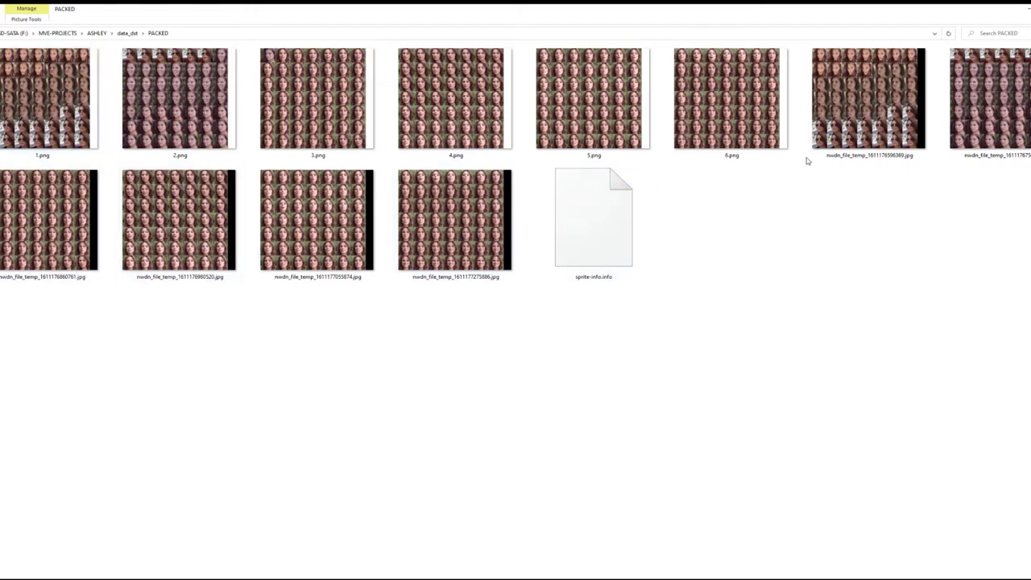
Rename the first two Remini-enhanced sheets in PACKED as 1.jpg and 2.jpg to match their PNG originals.
left_click(845, 126)
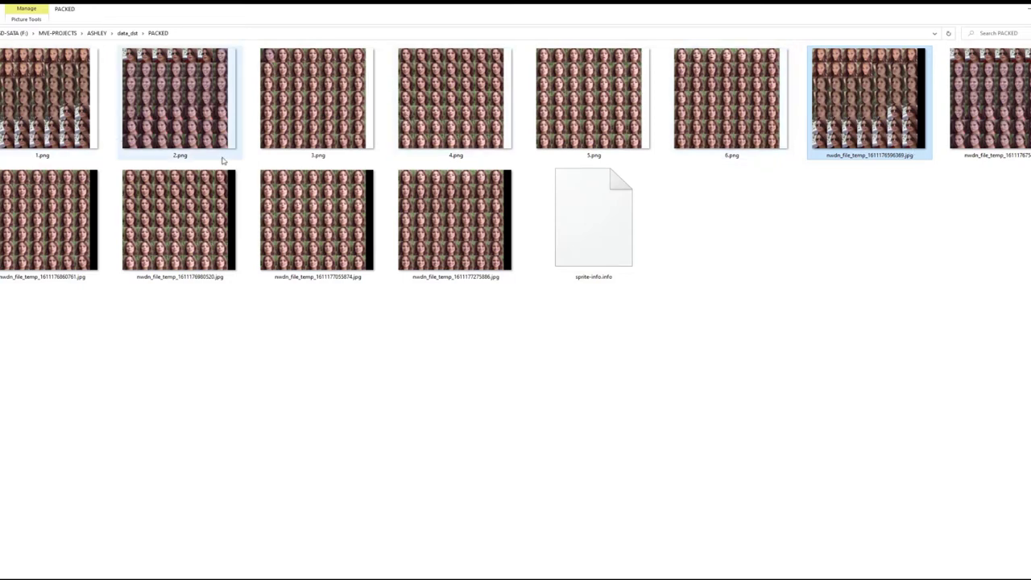
left_click(849, 155)
type("7")
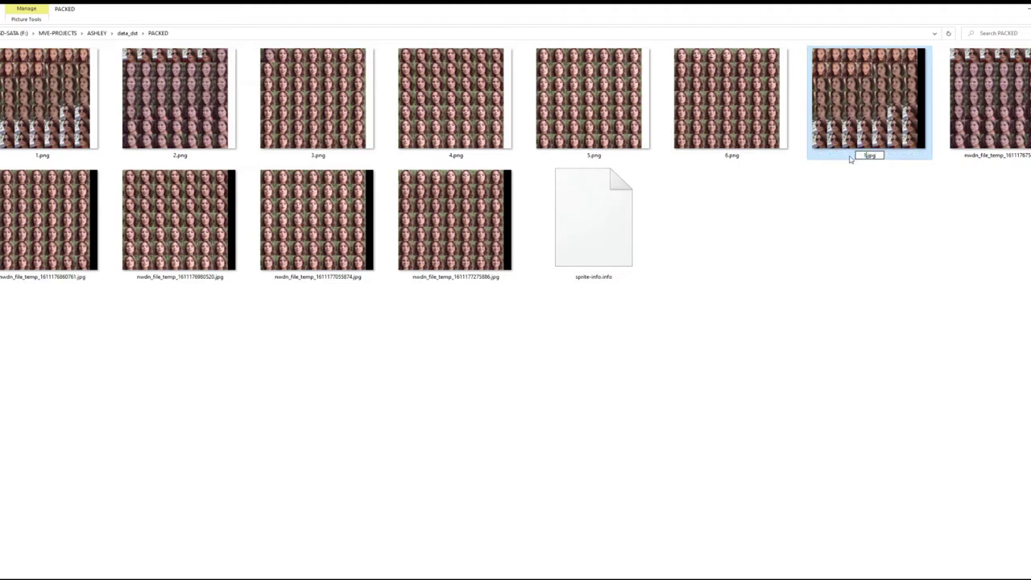
left_click(908, 207)
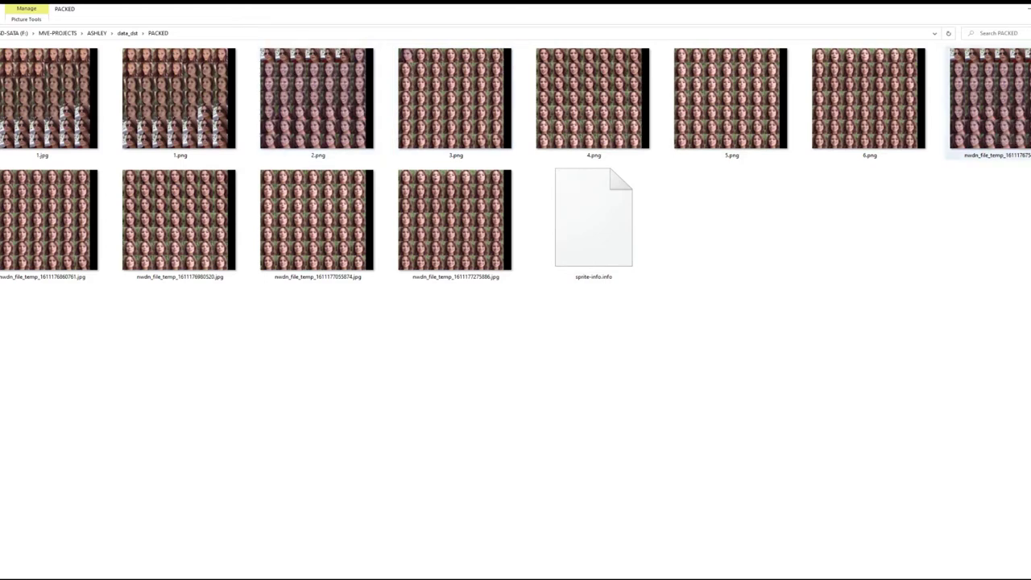
left_click(1016, 157)
left_click(1018, 156)
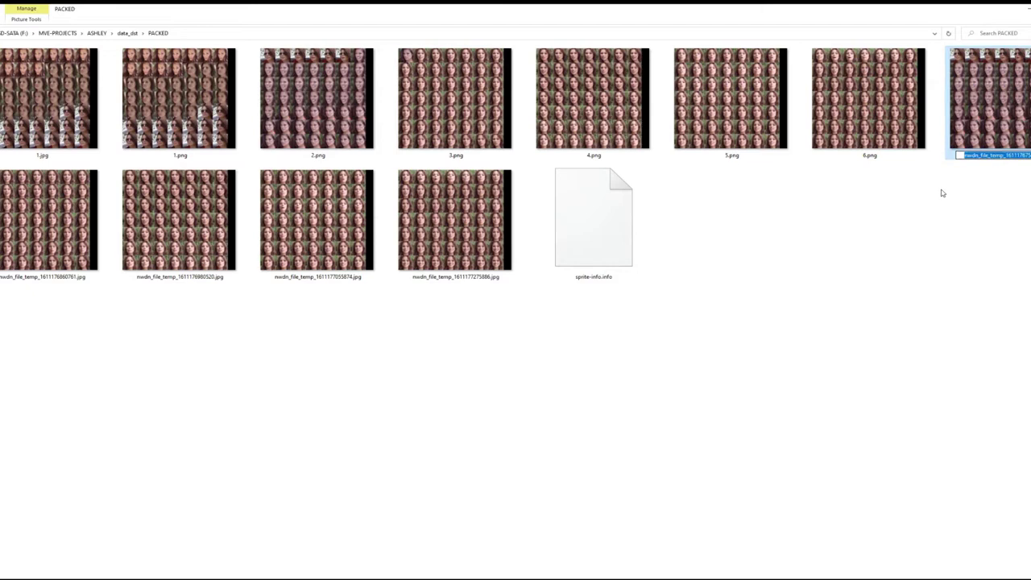
type("2.jpg")
key("Return")
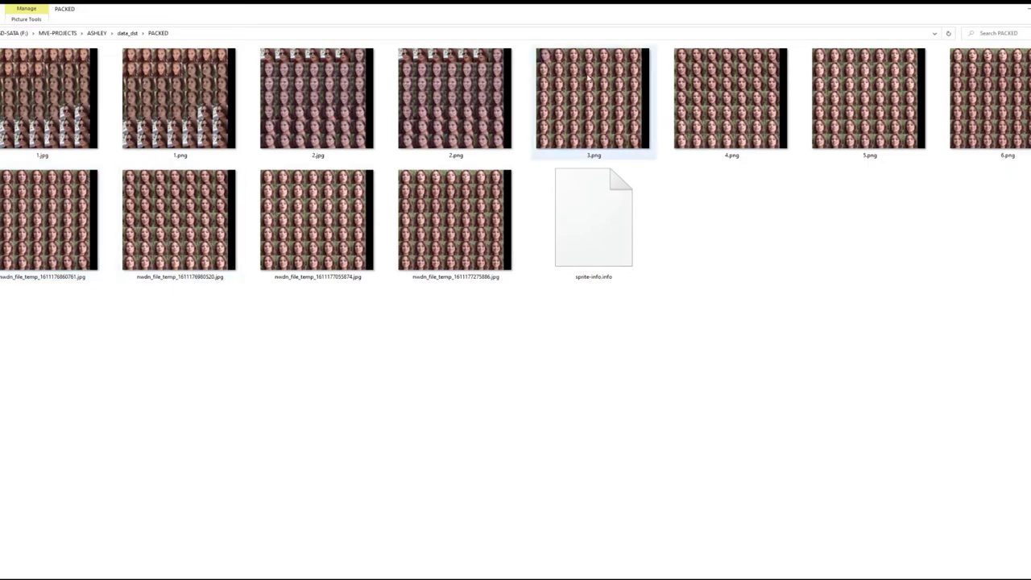
Rename the third and fourth enhanced sheets as 3.jpg and 4.jpg, matching 3.png and 4.png.
left_click(44, 279)
left_click(45, 277)
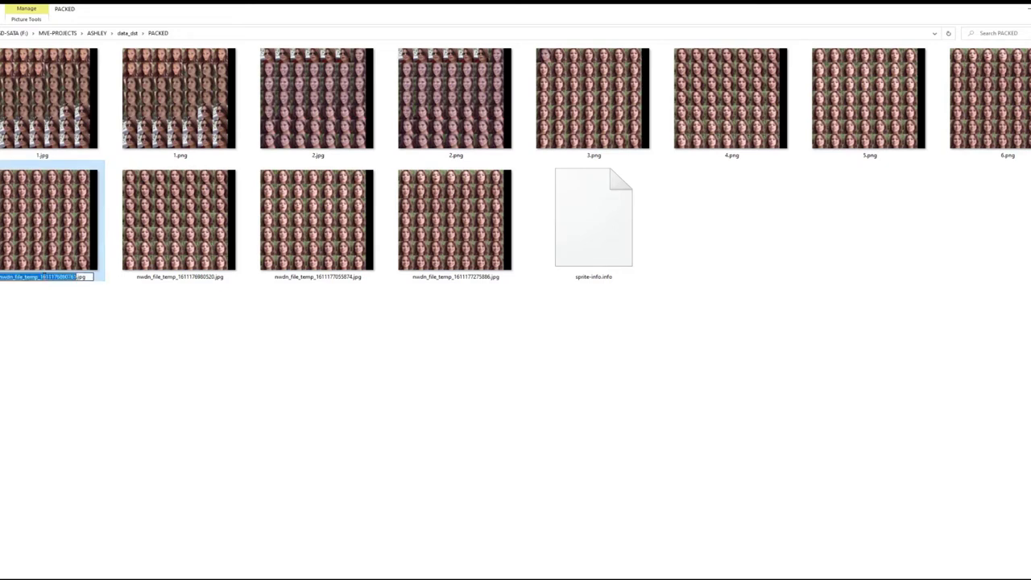
type("3")
left_click(209, 341)
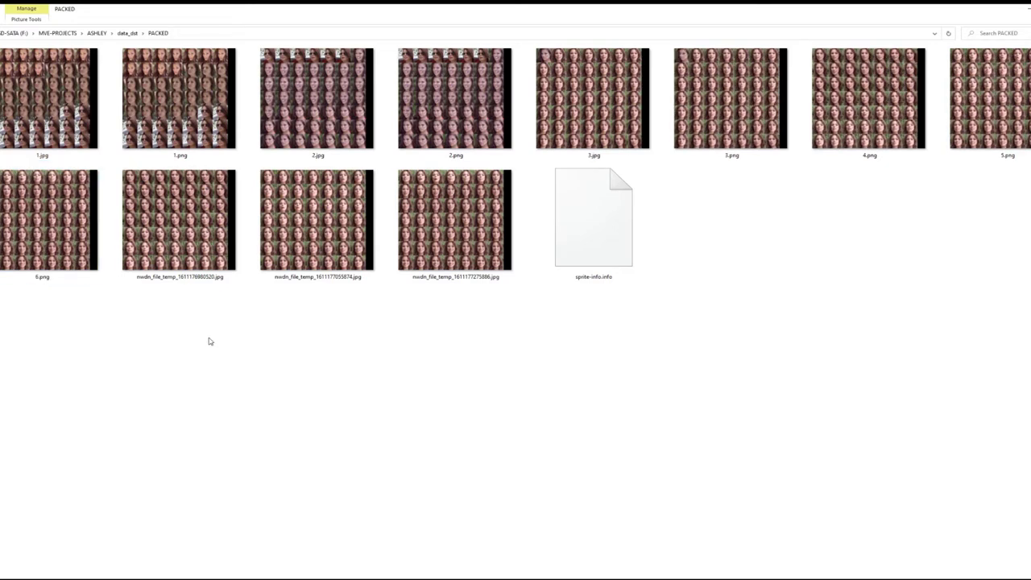
mouse_move(161, 216)
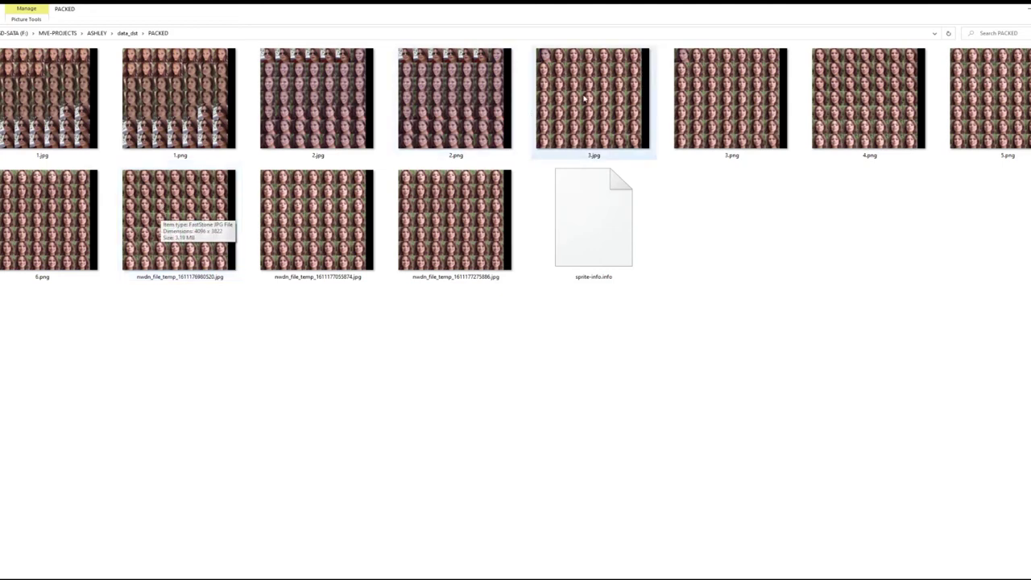
mouse_move(685, 61)
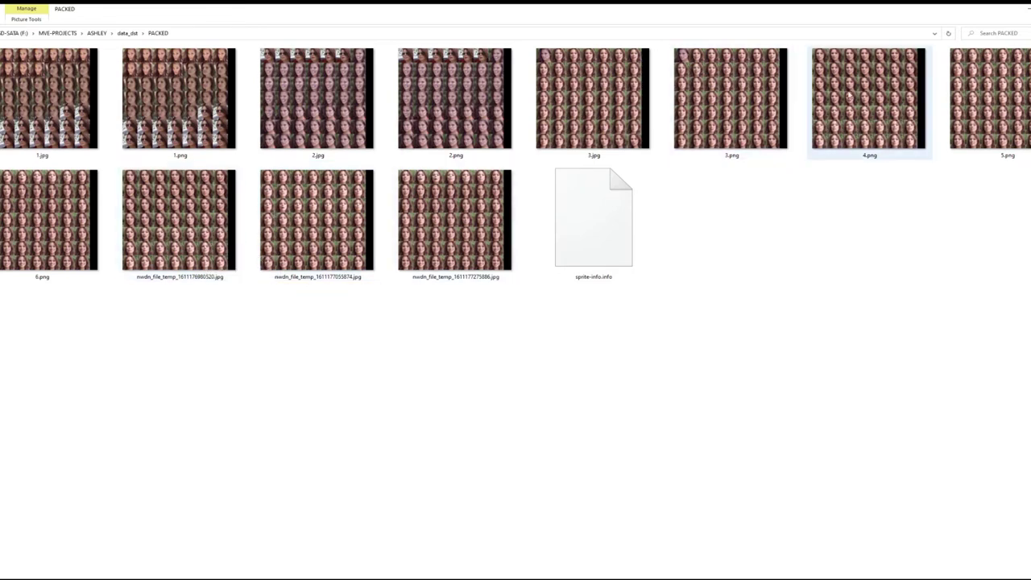
left_click(156, 281)
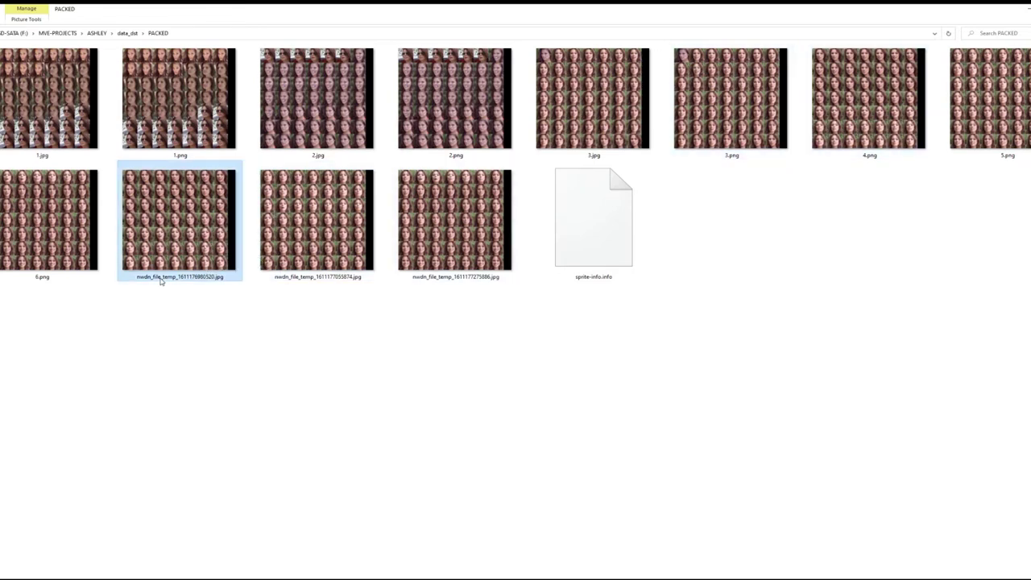
left_click(201, 279)
type("4")
left_click(347, 343)
Rename the last two enhanced sheets as 5.jpg and 6.jpg, matching 5.png and 6.png.
left_click(302, 263)
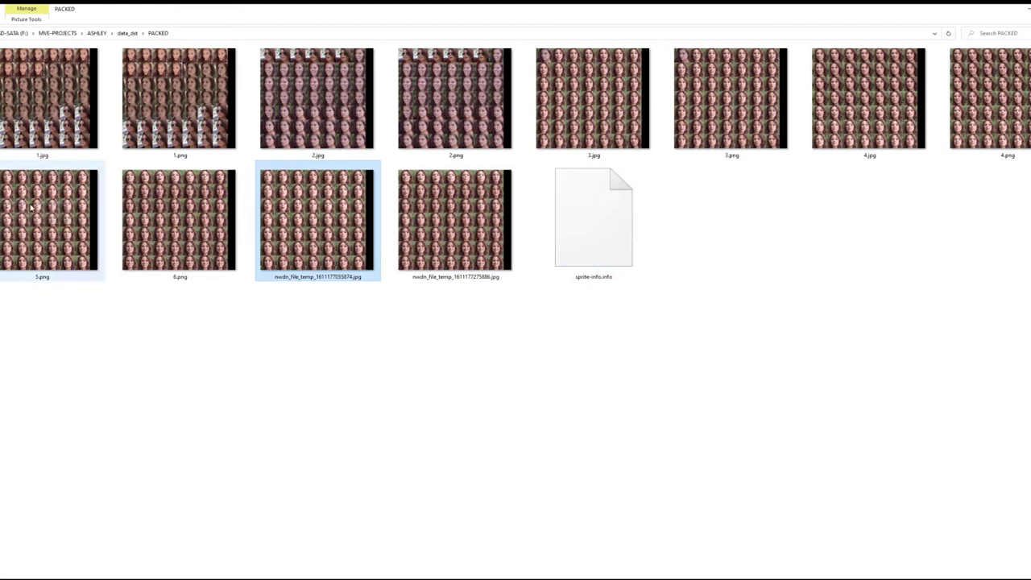
left_click(284, 277)
type("5")
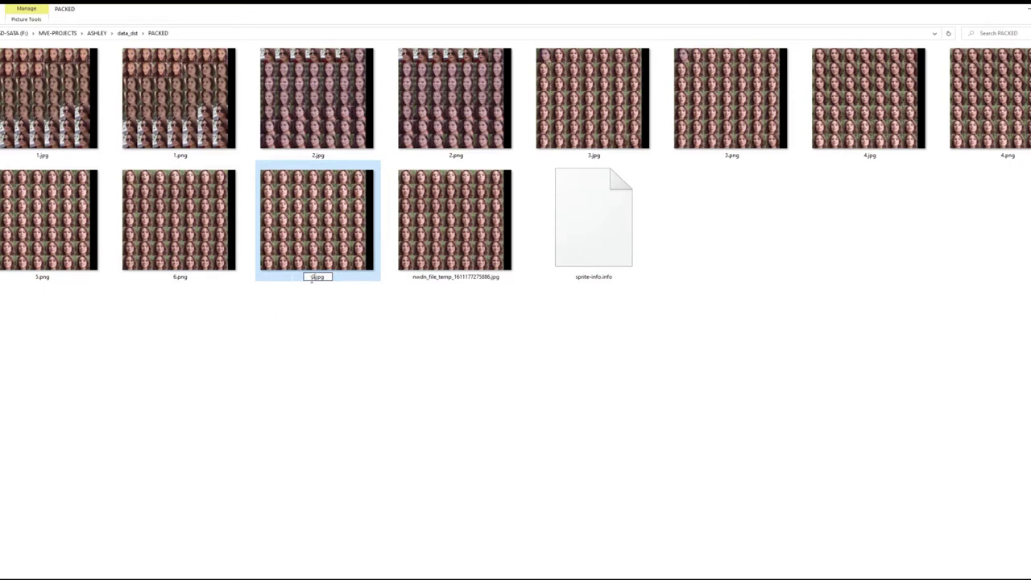
left_click(436, 350)
left_click(446, 261)
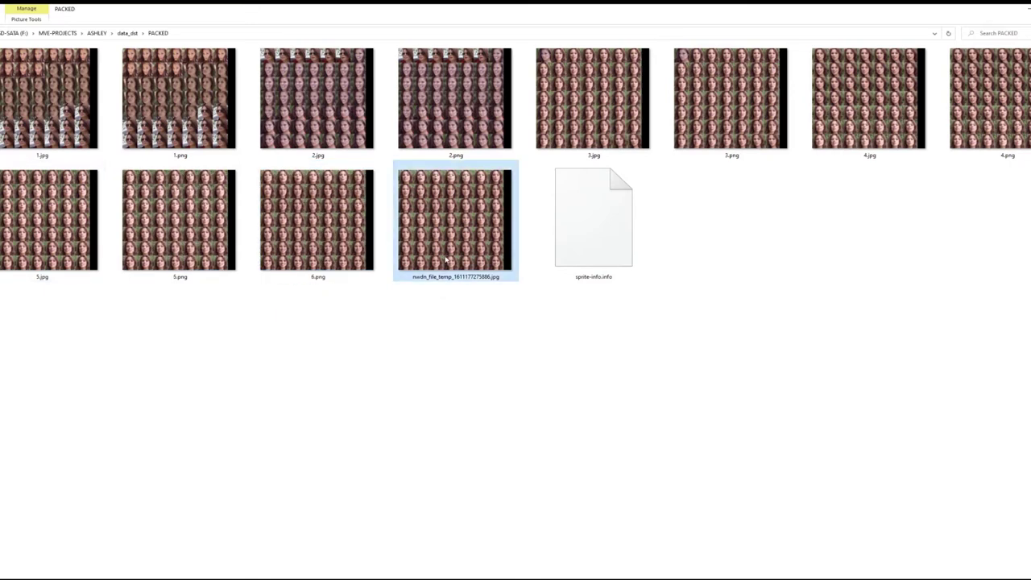
left_click(452, 277)
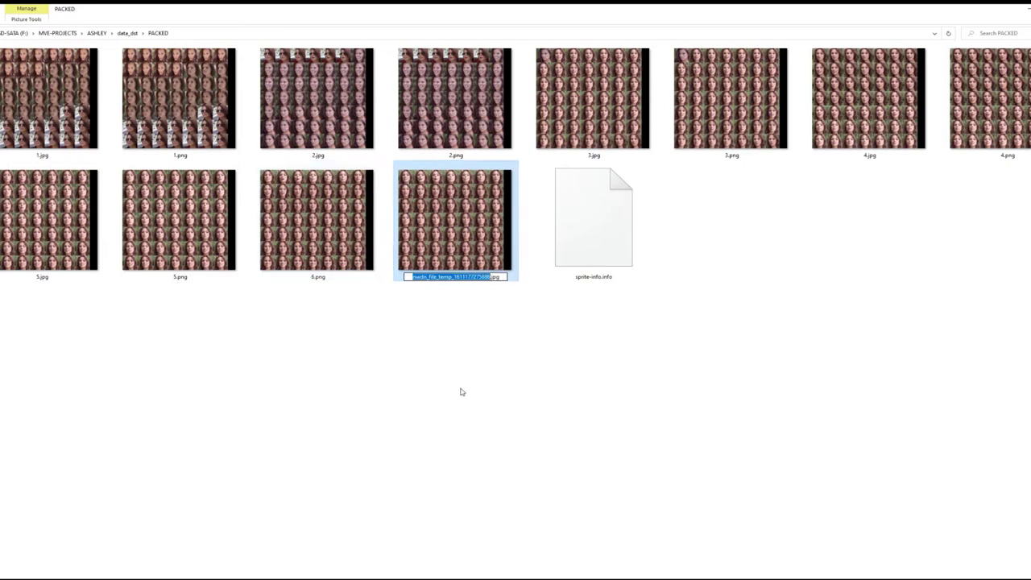
type("6")
key("Return")
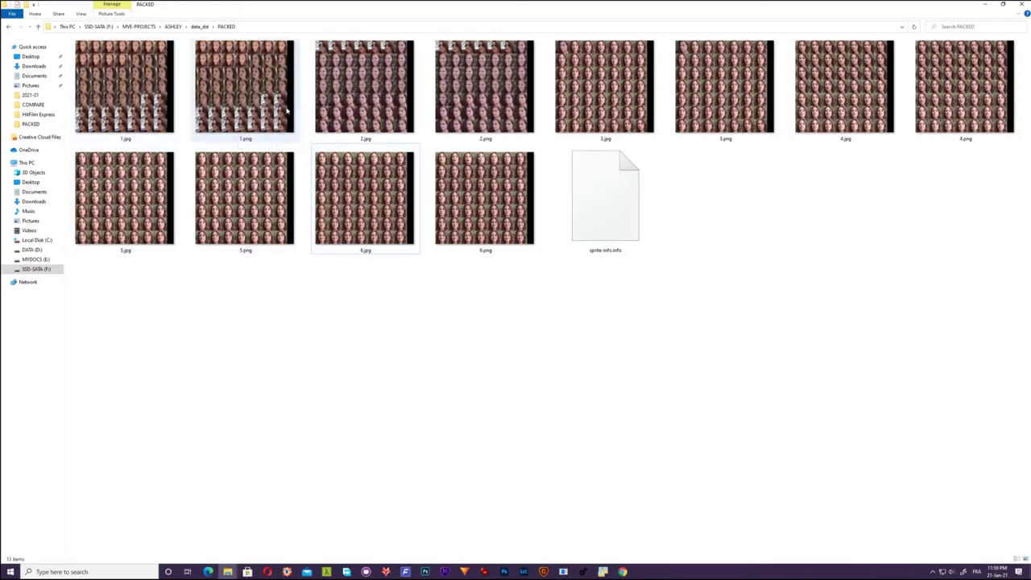
Delete the original sprite sheets 1.png to 6.png from the PACKED folder, keeping the JPG sheets and sprite-info.info.
left_click(256, 100)
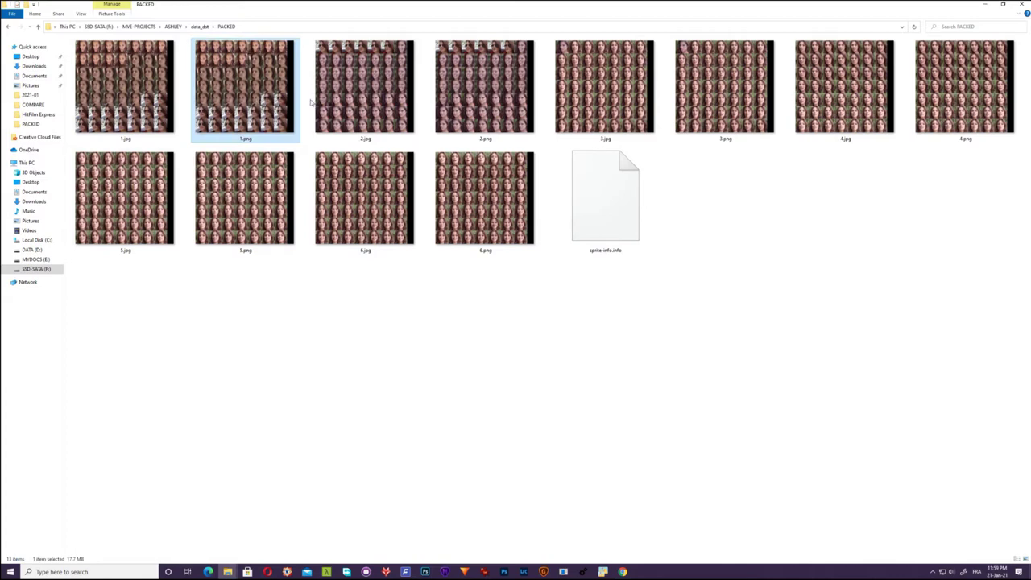
left_click(483, 103, "ctrl")
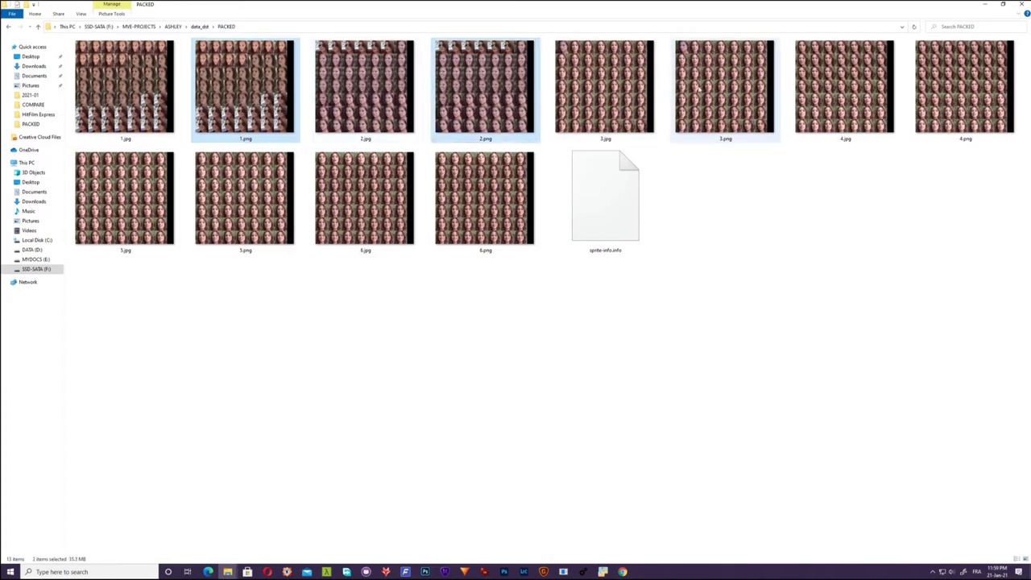
left_click(743, 91, "ctrl")
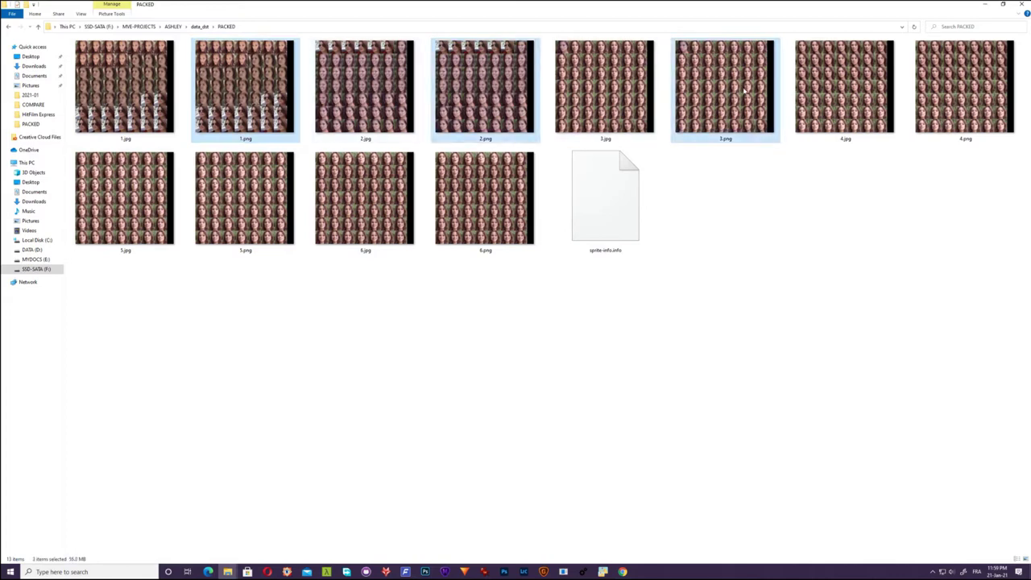
left_click(940, 91, "ctrl")
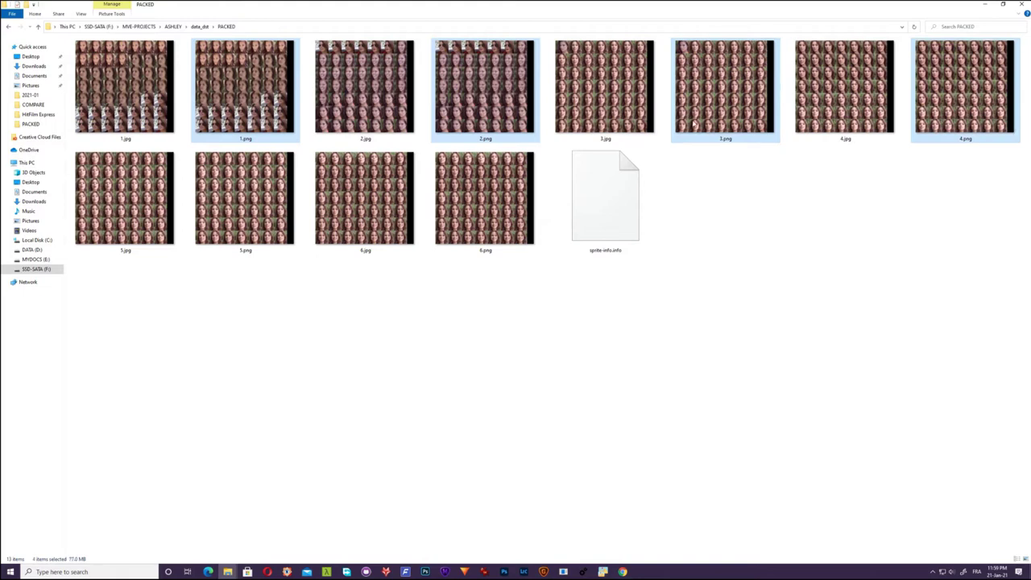
left_click(241, 219, "ctrl")
left_click(474, 215, "ctrl")
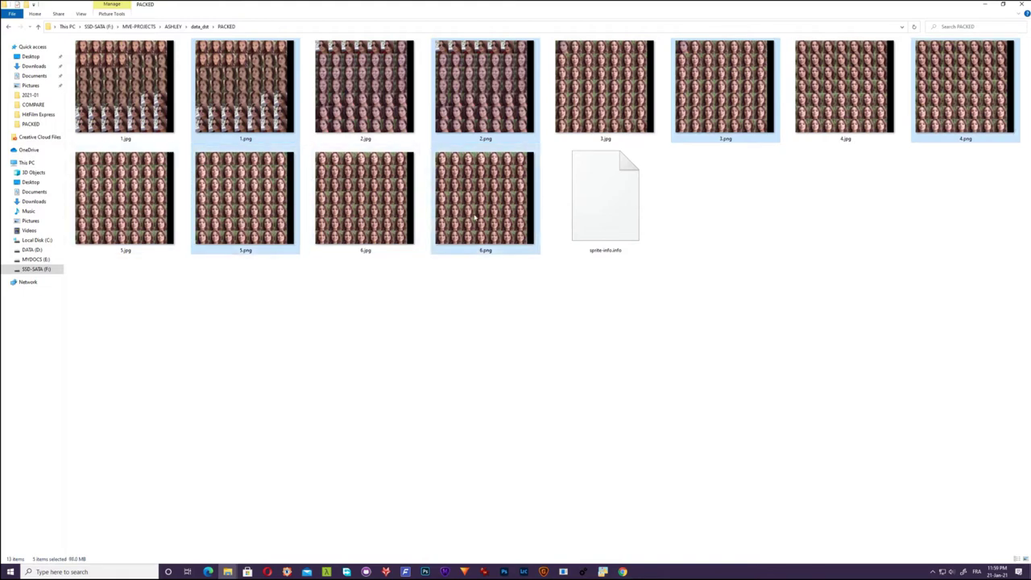
key("Delete")
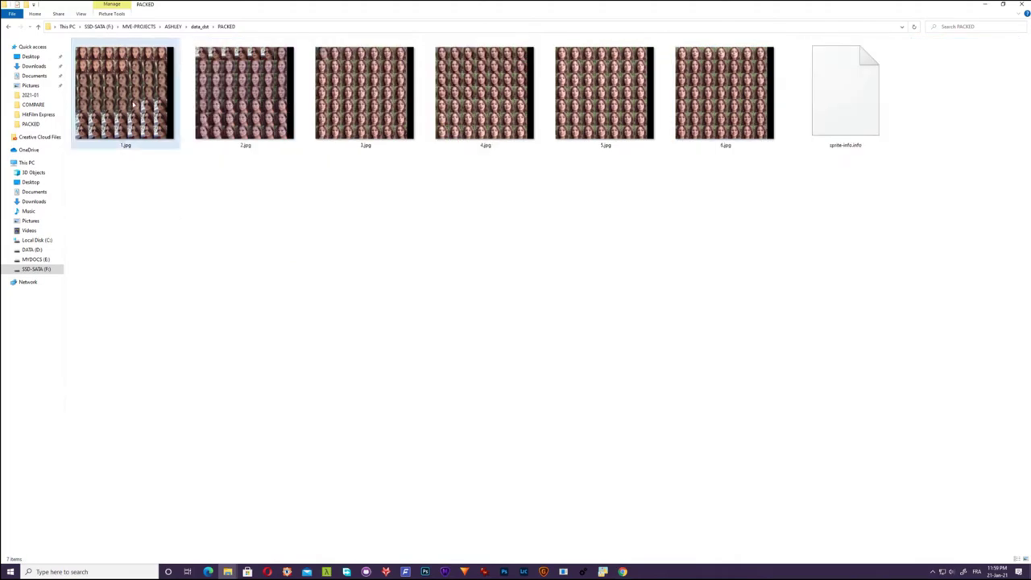
Switch to Machine Video Editor, reopen the recent data_dst project folder and open the PACKED folder's images.
left_click(583, 571)
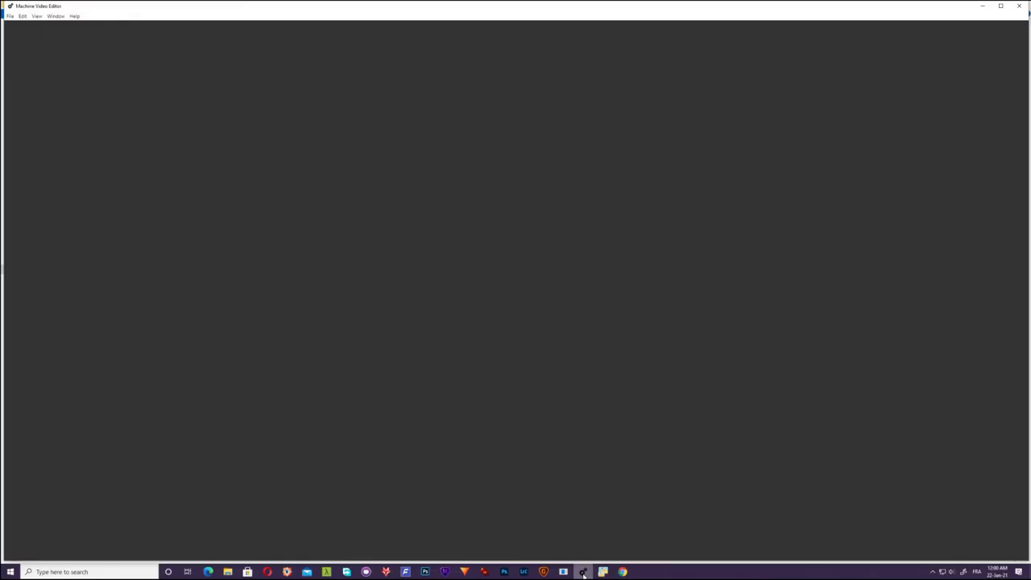
left_click(12, 16)
mouse_move(30, 36)
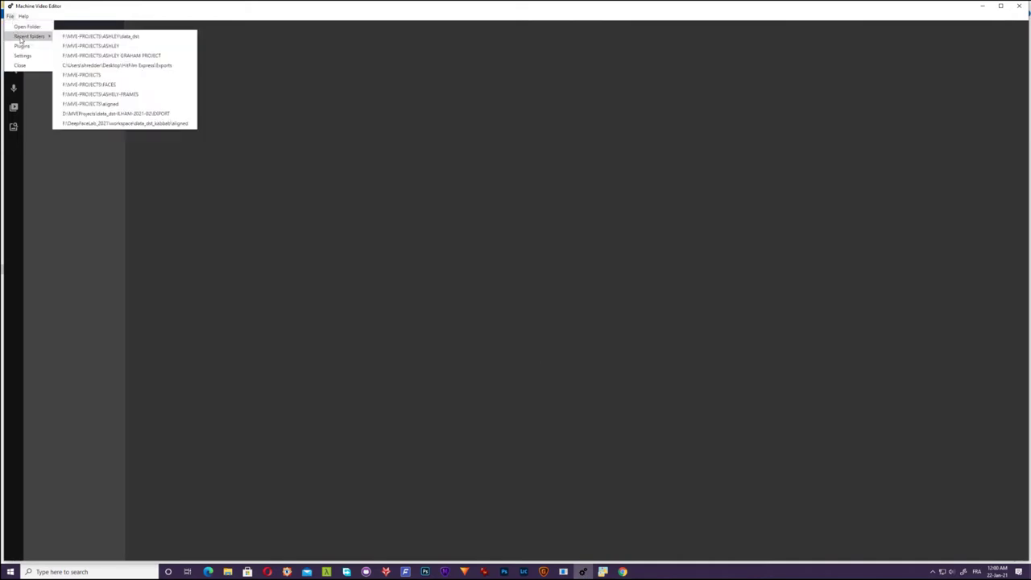
left_click(100, 37)
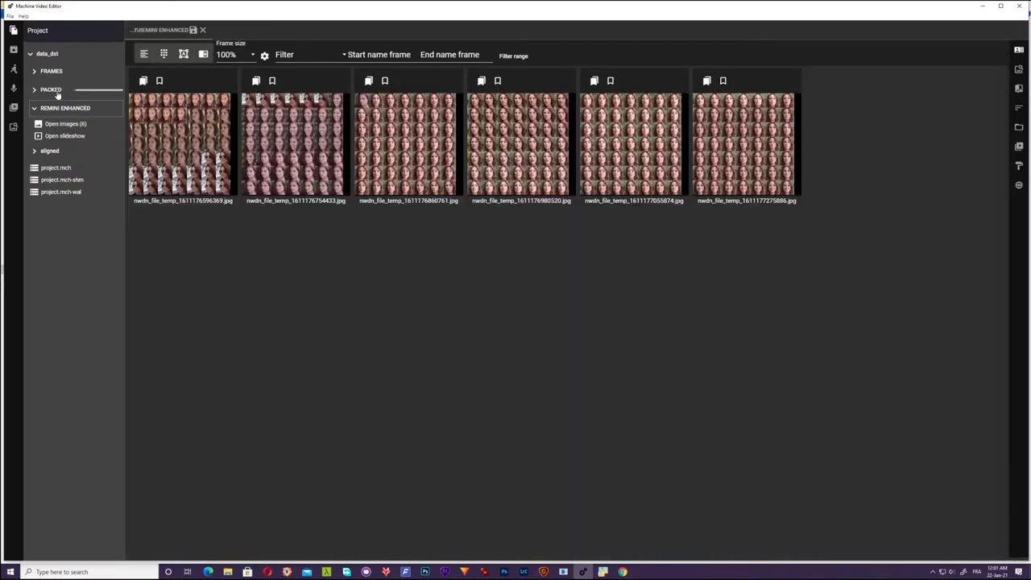
left_click(51, 90)
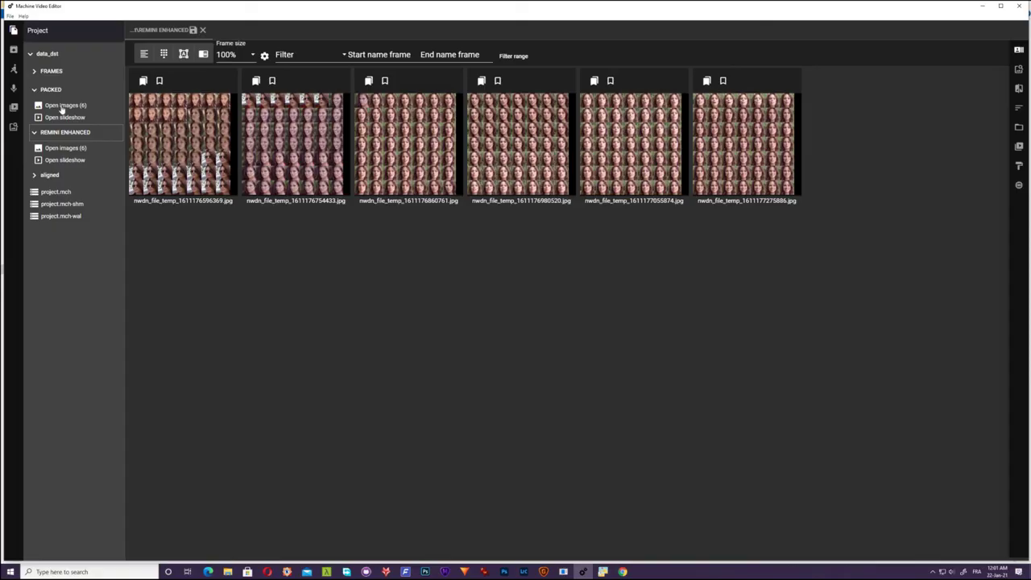
left_click(62, 108)
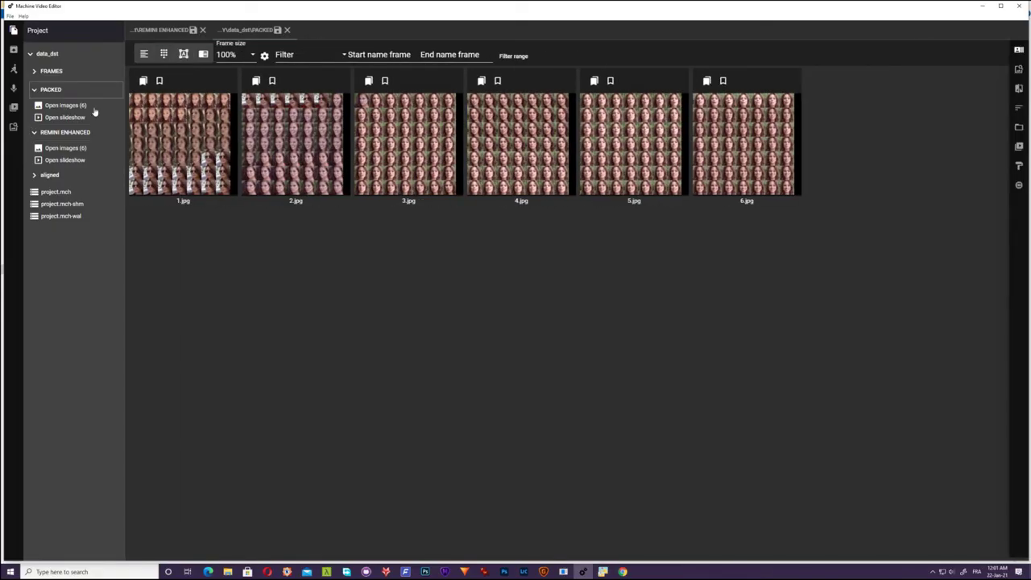
Bring up the Data Augmentation settings for the PACKED images and open the choice of augmentation tools.
left_click(1020, 50)
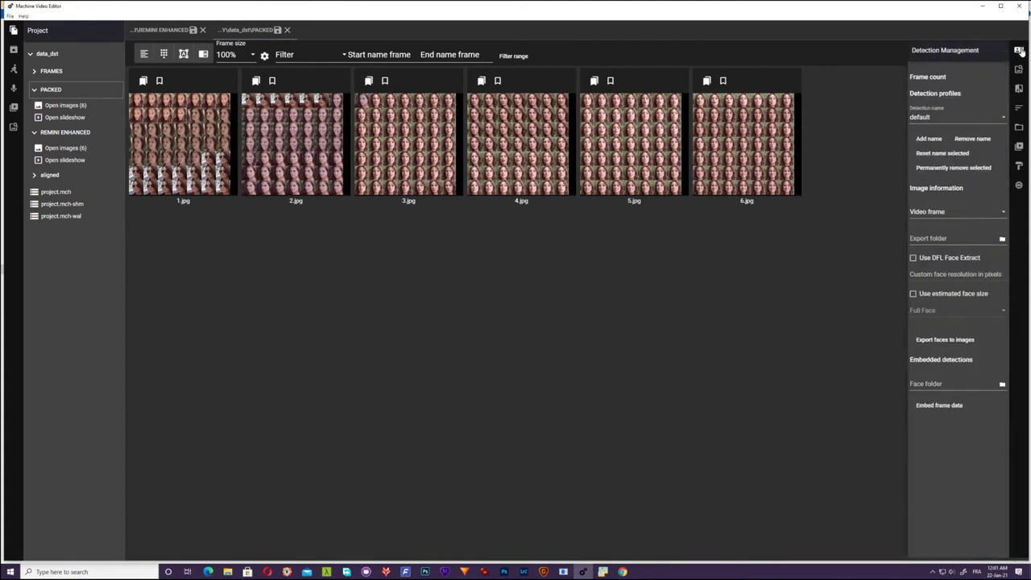
left_click(1019, 166)
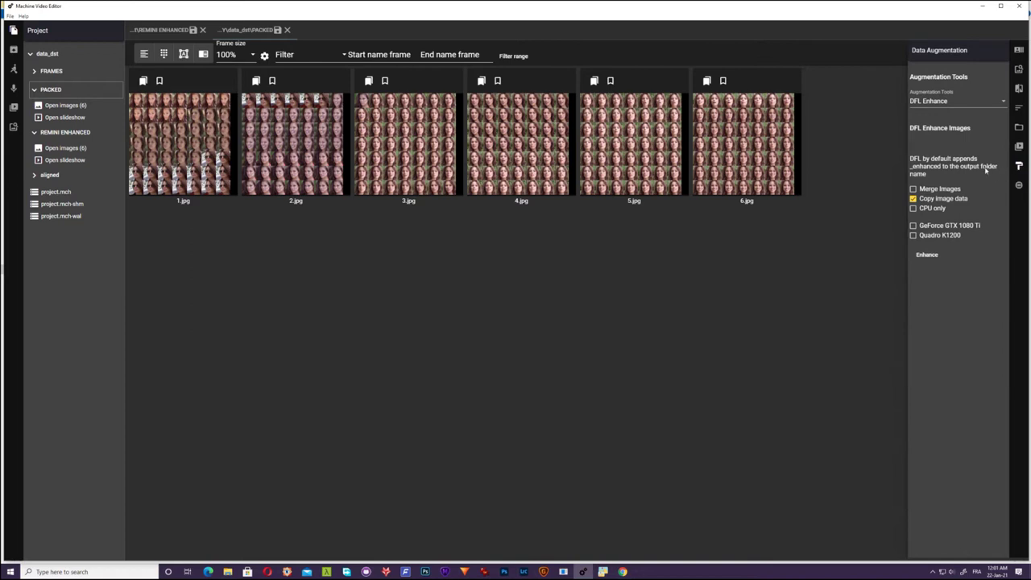
left_click(976, 103)
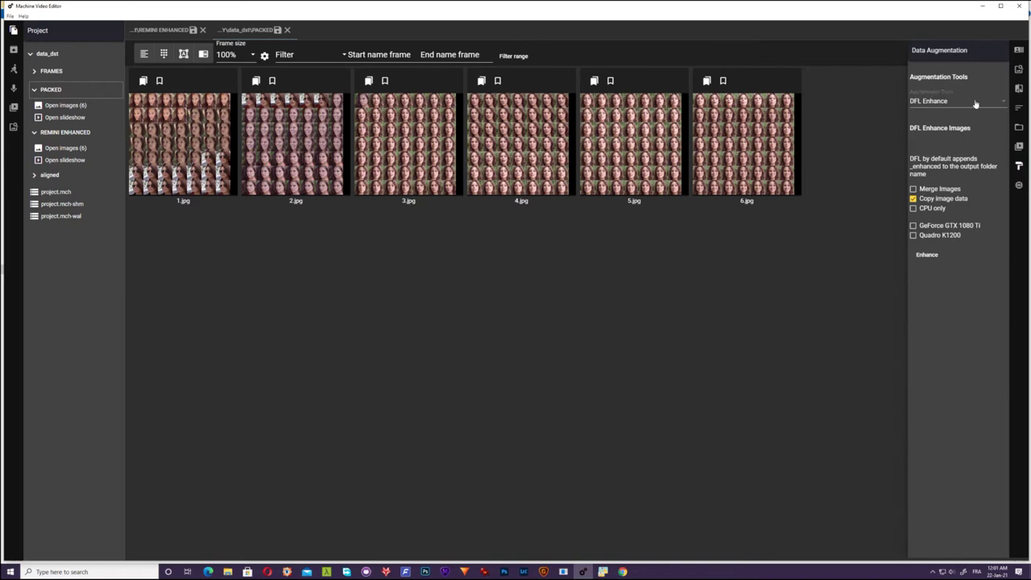